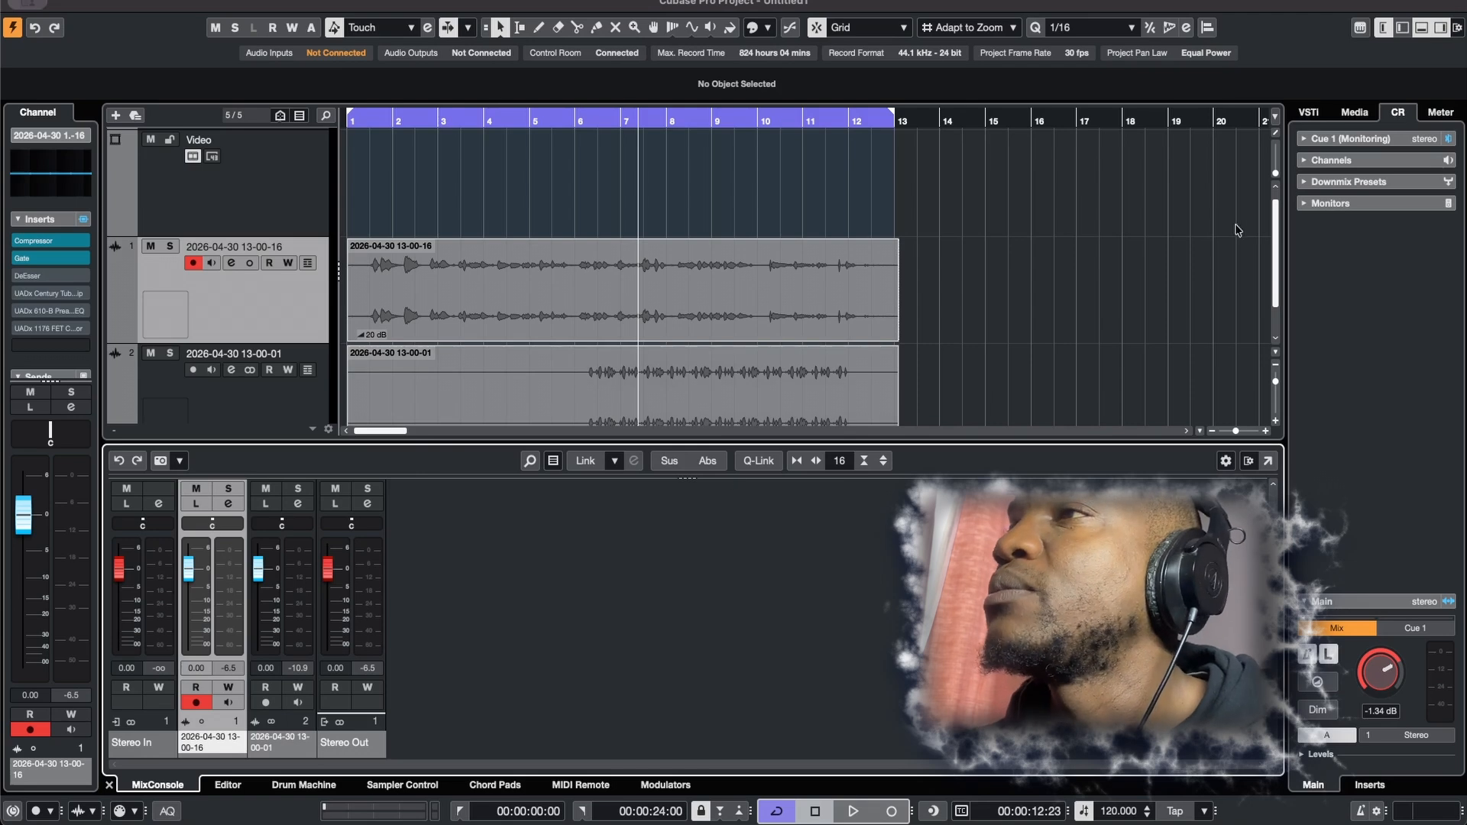
{"action": "left_click_drag", "start_coordinate": [1276, 236], "coordinate": [1276, 247]}
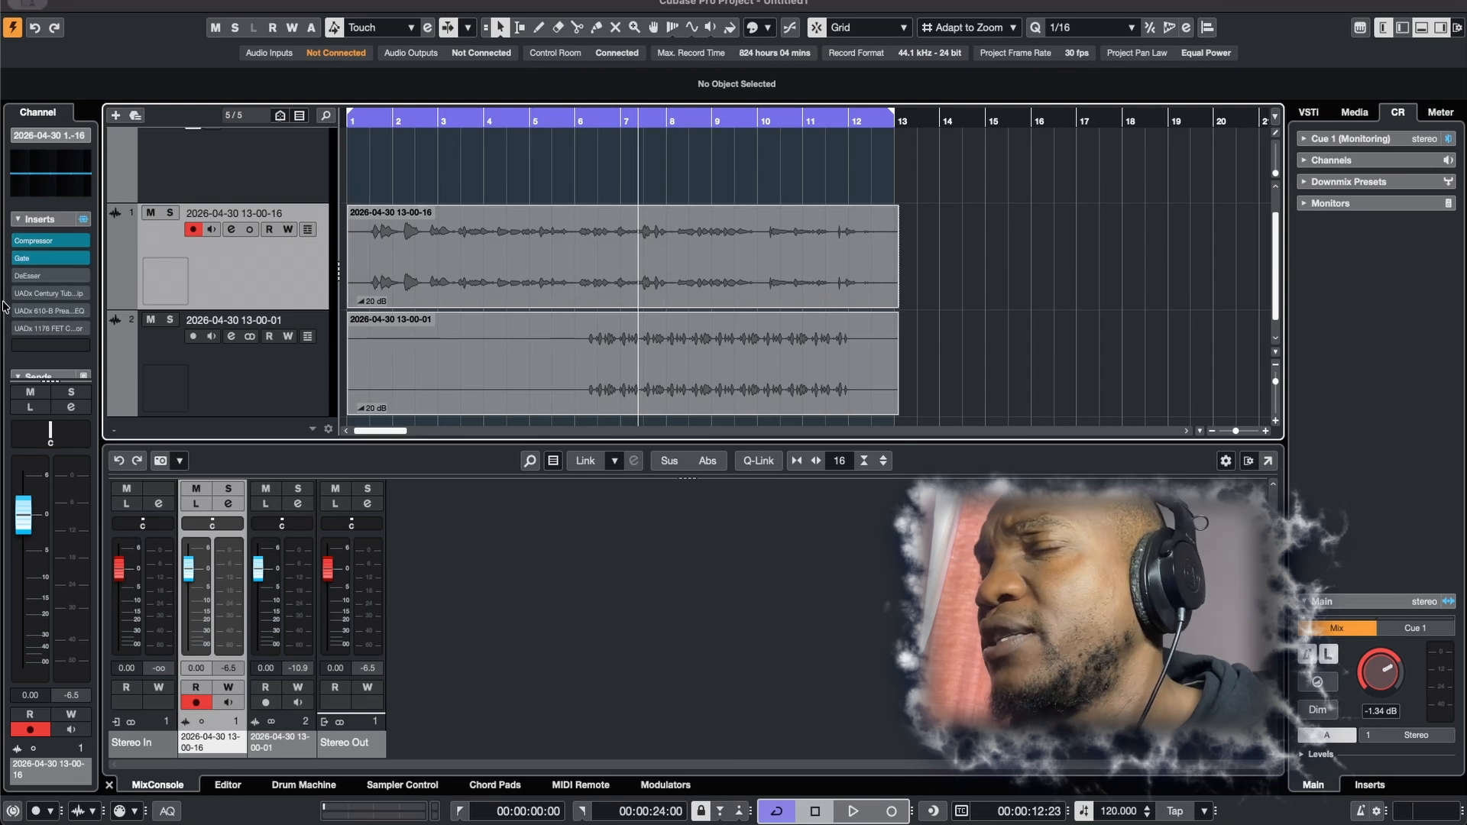
{"action": "left_click", "coordinate": [228, 505]}
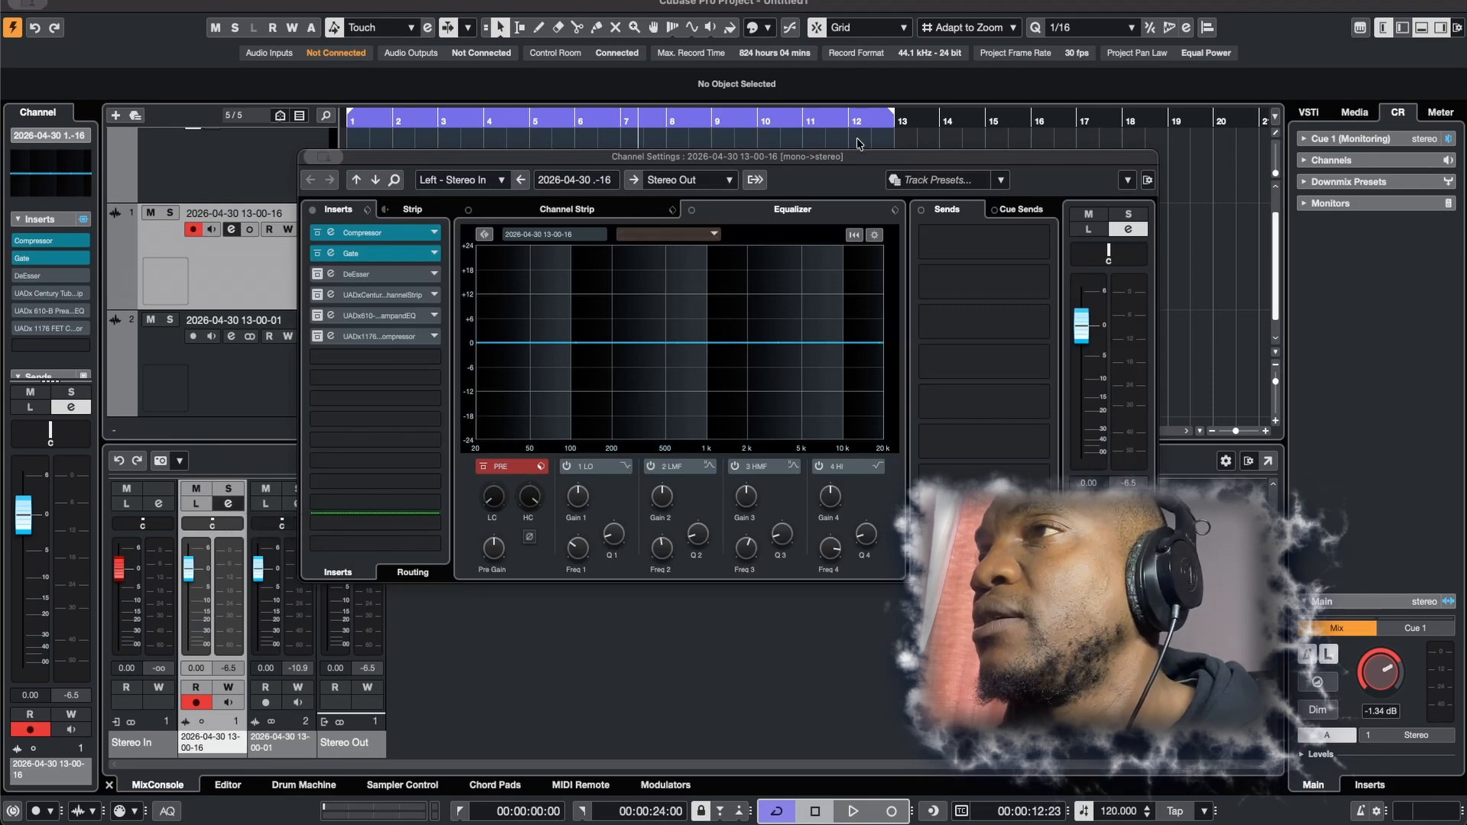
{"action": "left_click_drag", "start_coordinate": [815, 155], "coordinate": [830, 142]}
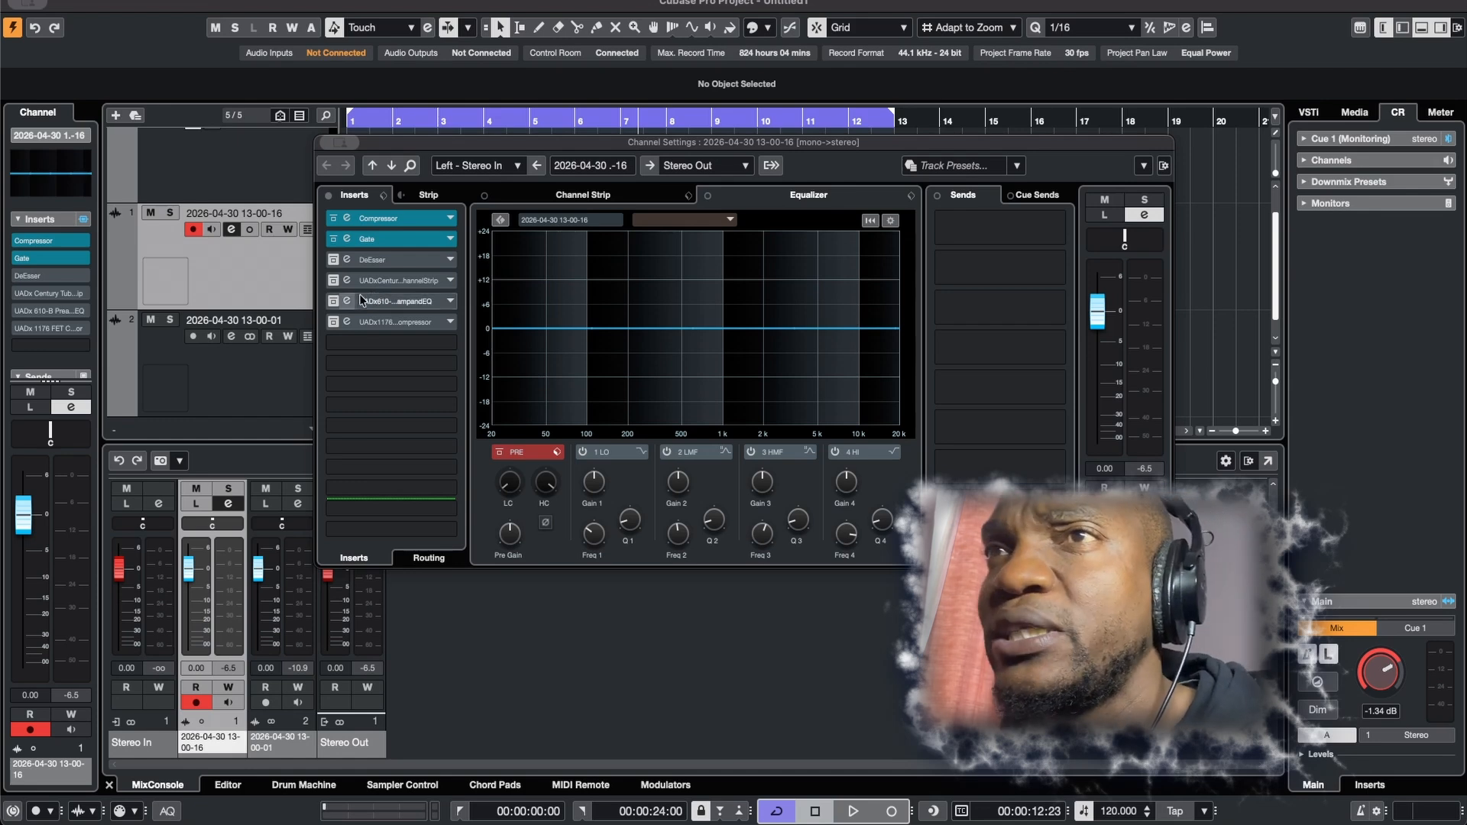
{"action": "right_click", "coordinate": [360, 205]}
{"action": "left_click", "coordinate": [473, 429]}
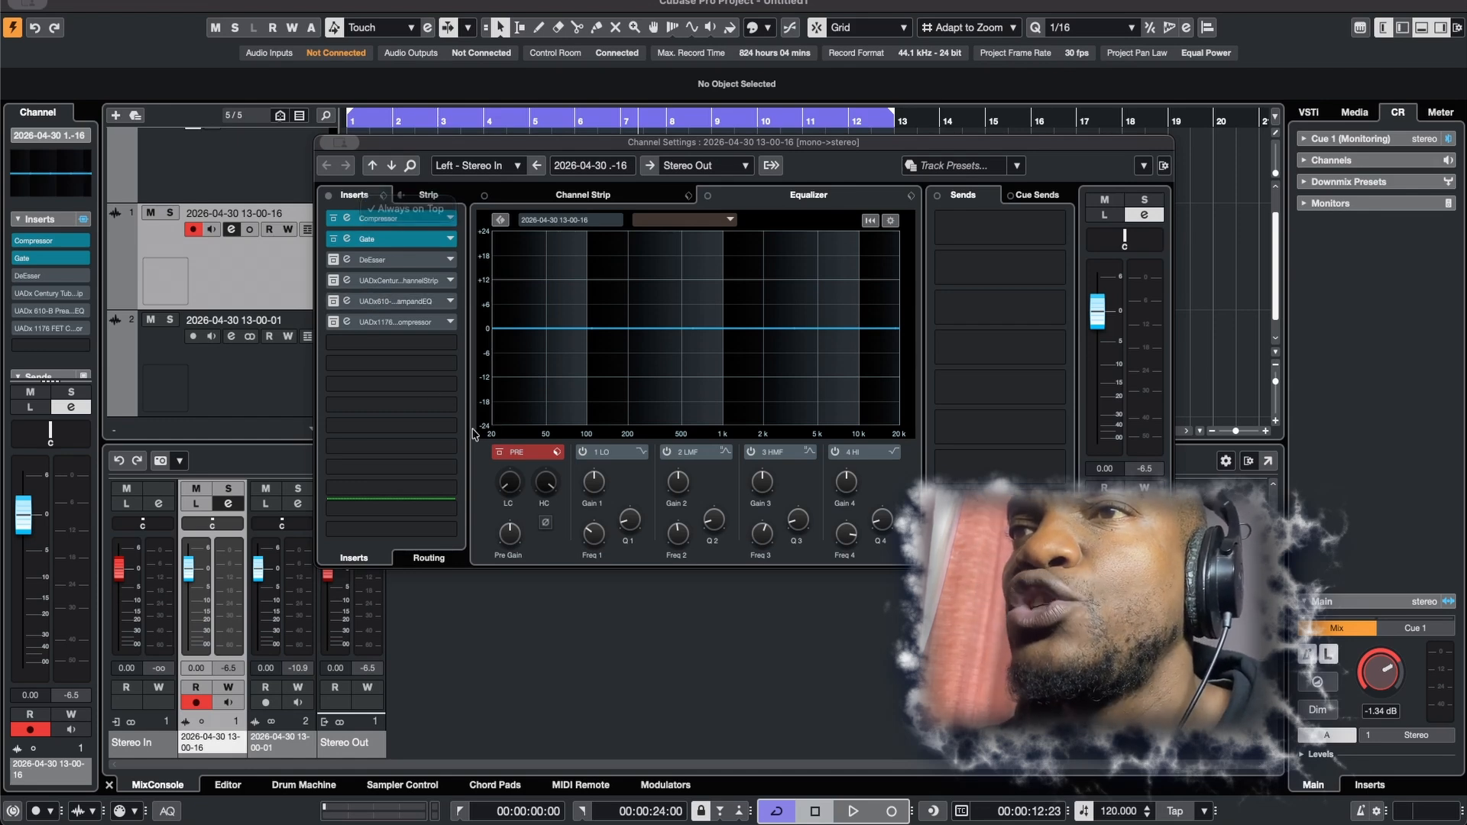
{"action": "right_click", "coordinate": [46, 220]}
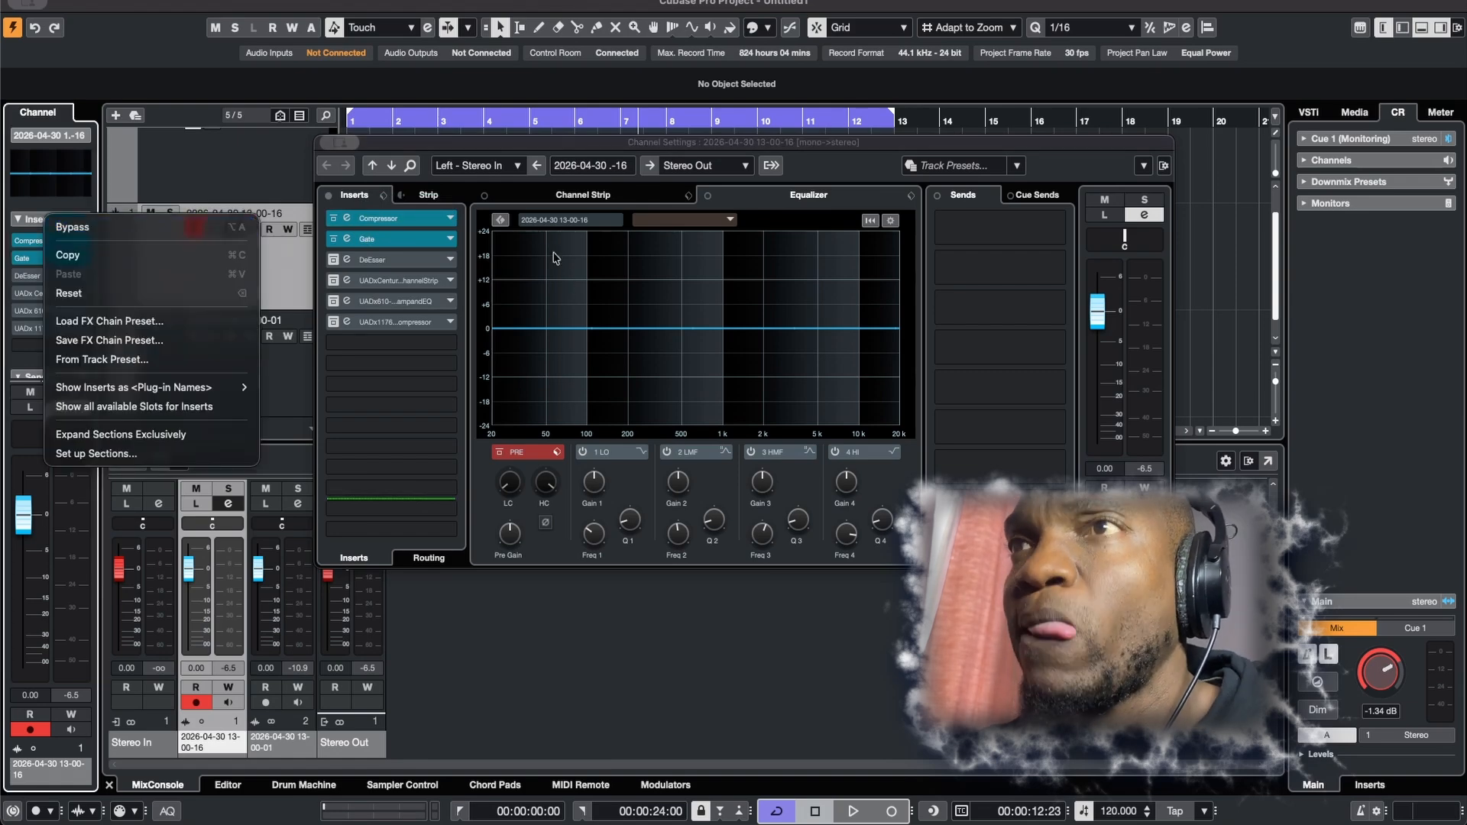
{"action": "left_click", "coordinate": [551, 214]}
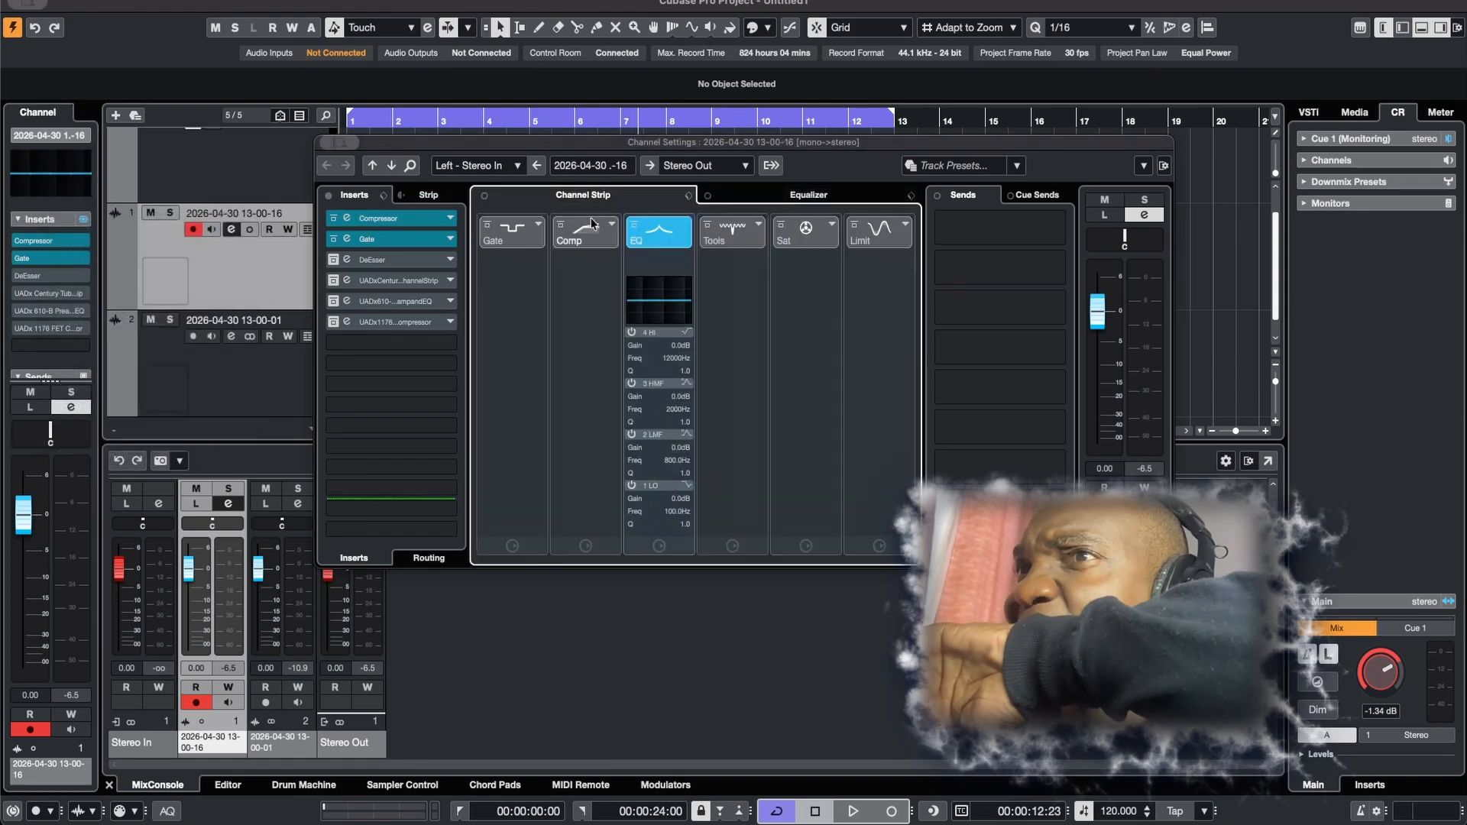
{"action": "left_click", "coordinate": [711, 197]}
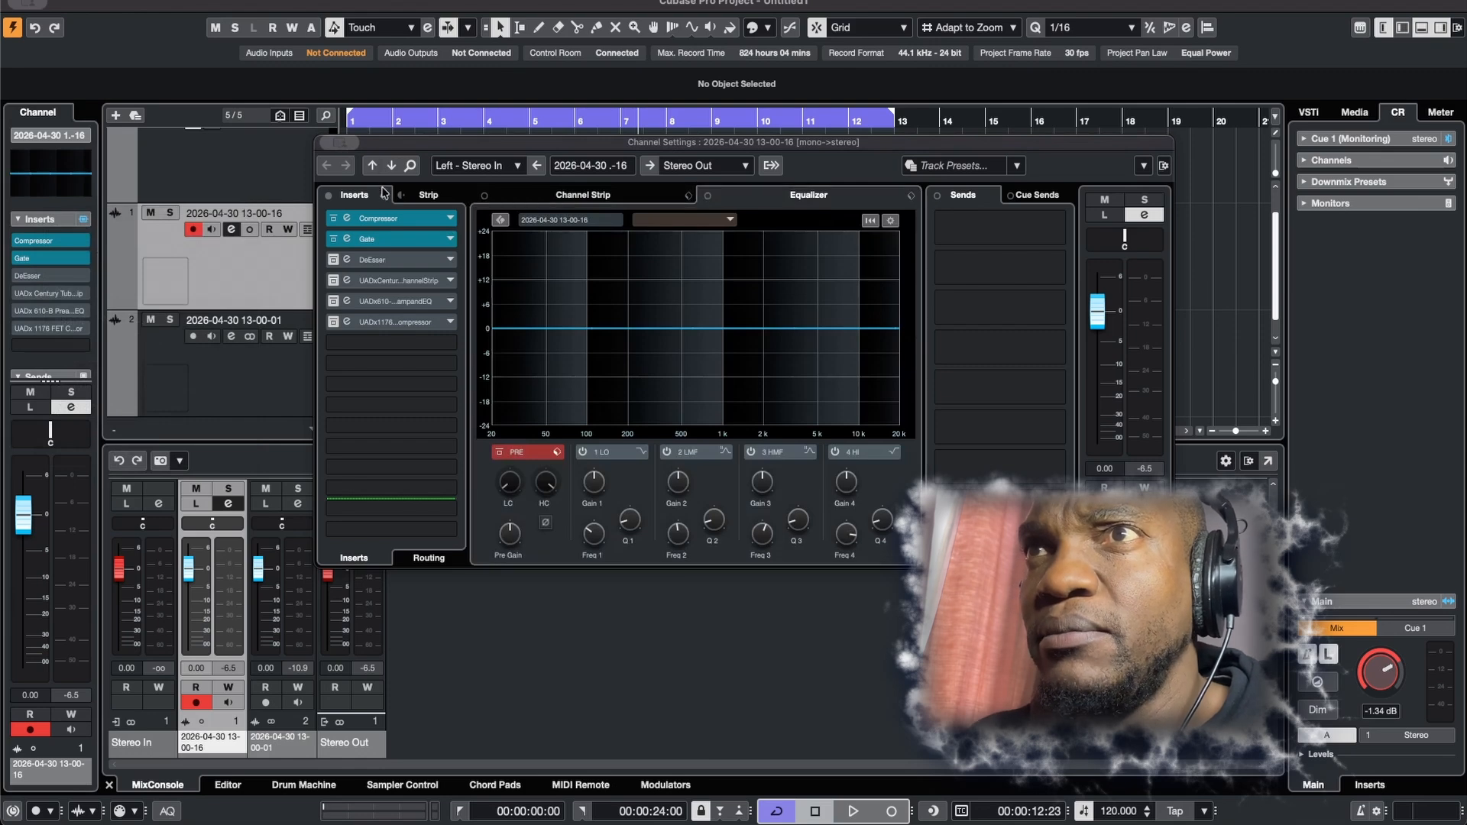
{"action": "left_click", "coordinate": [111, 214]}
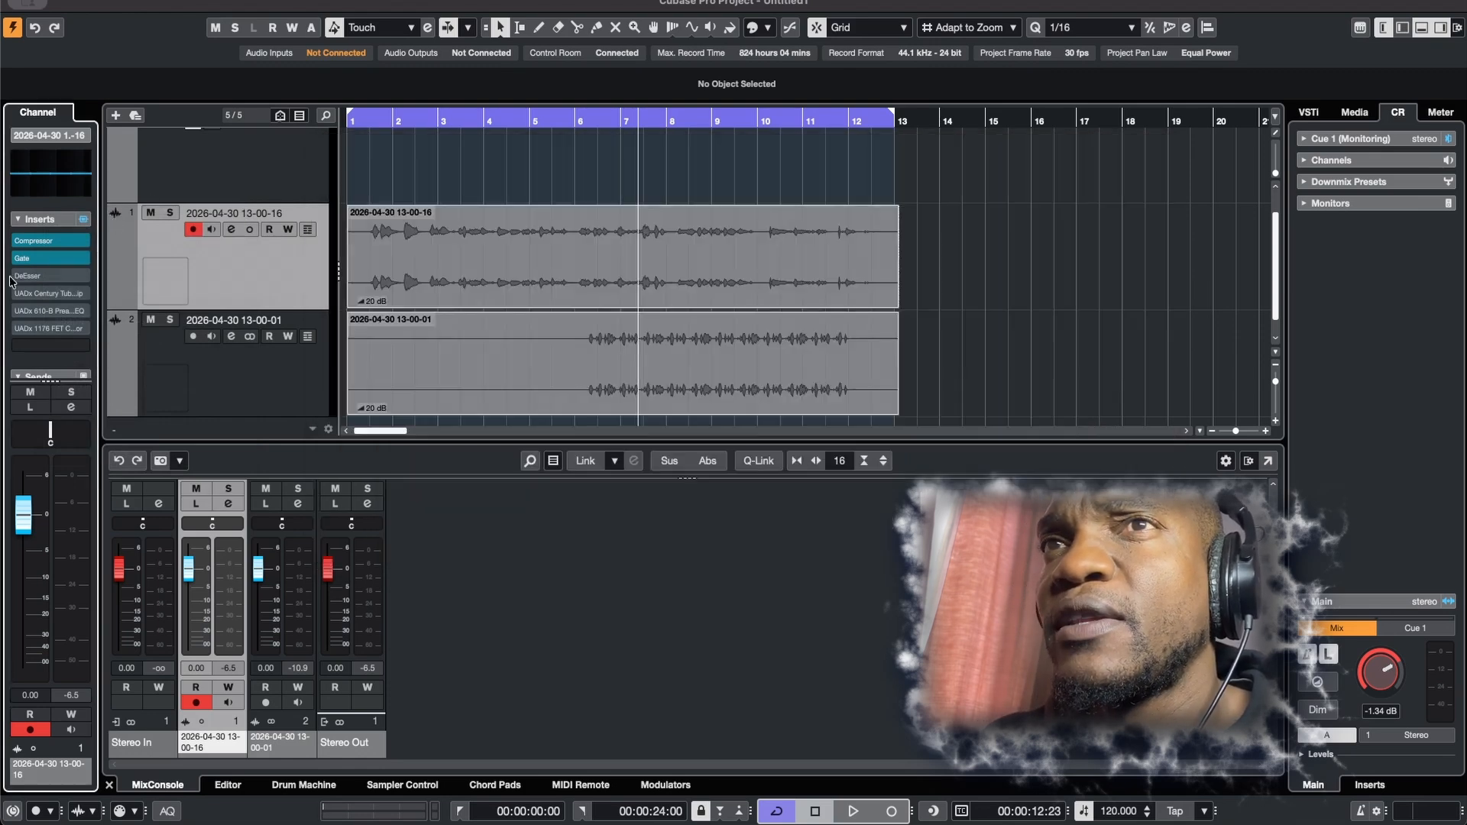
{"action": "right_click", "coordinate": [42, 223]}
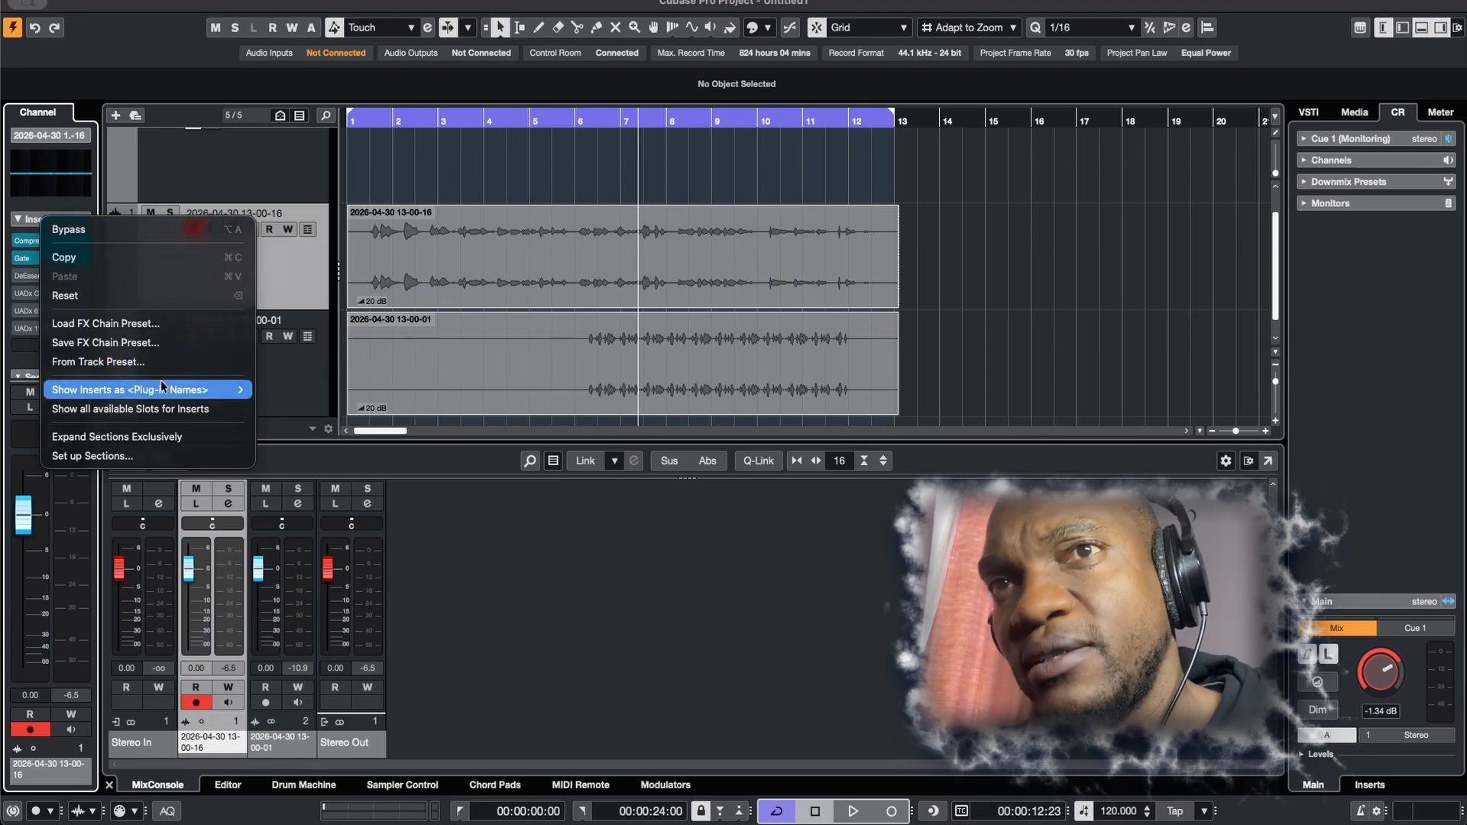
{"action": "left_click", "coordinate": [411, 167]}
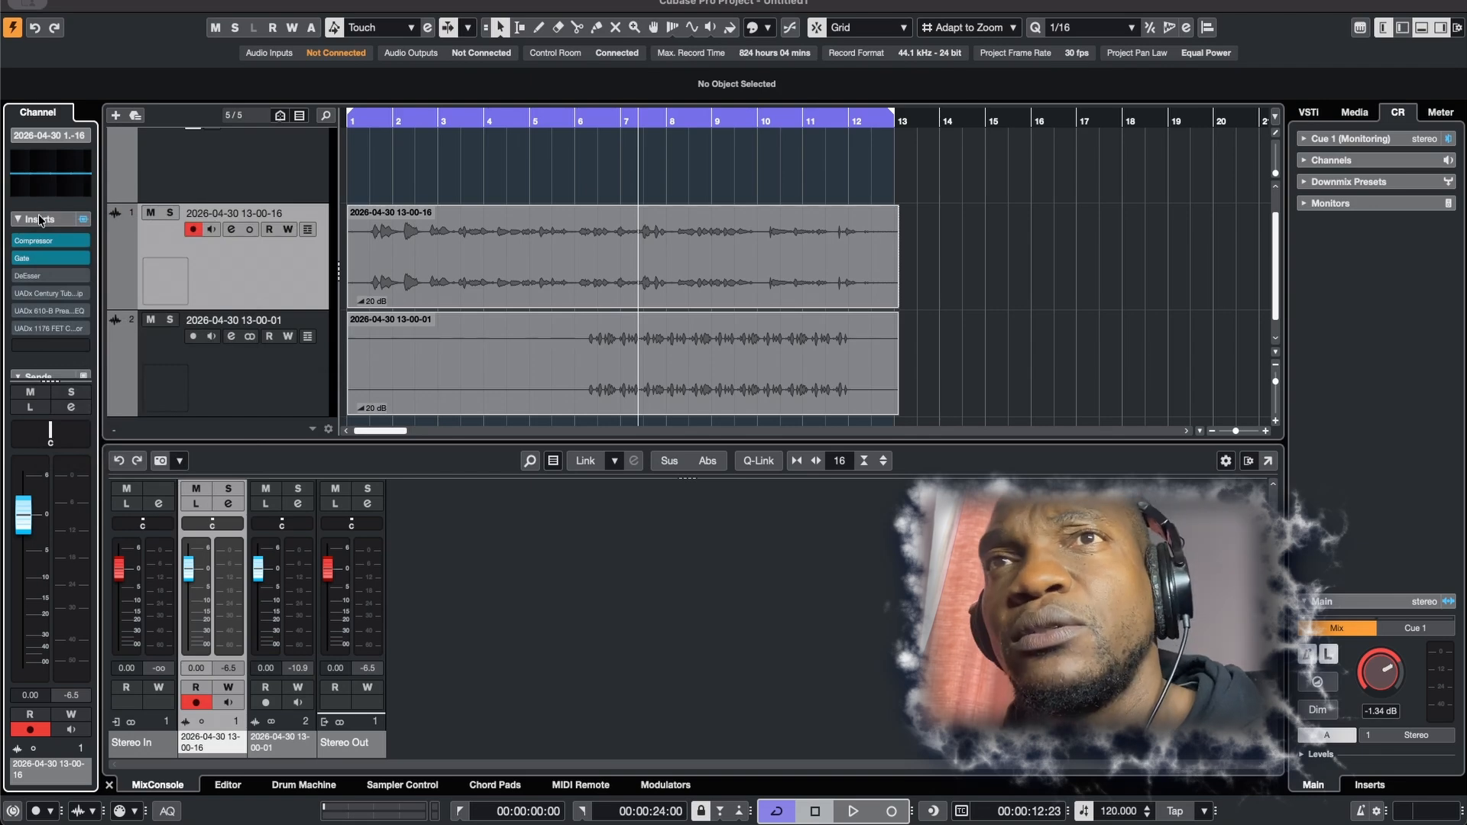
{"action": "right_click", "coordinate": [38, 214]}
{"action": "left_click", "coordinate": [29, 216]}
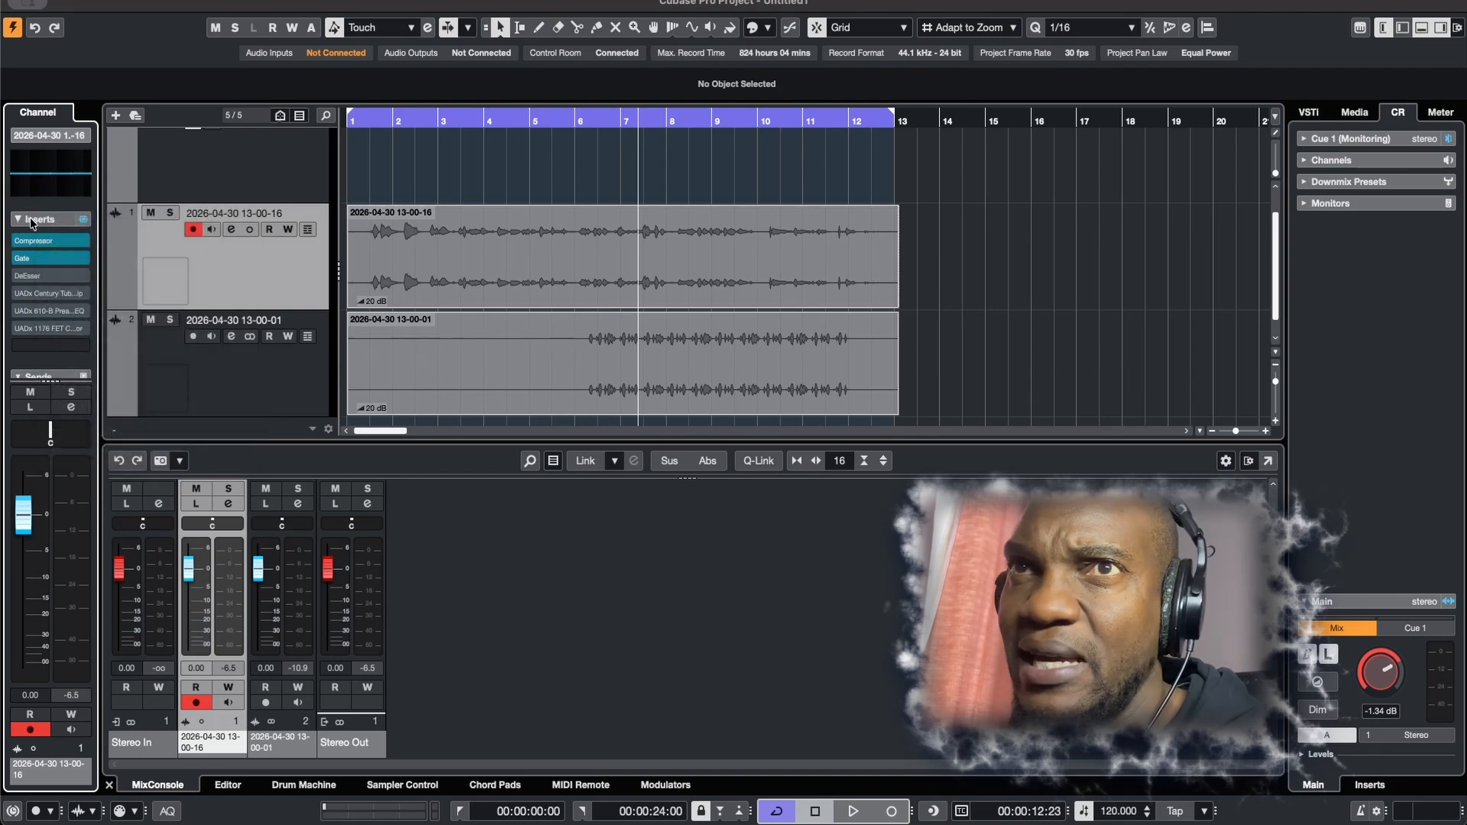
{"action": "right_click", "coordinate": [30, 217]}
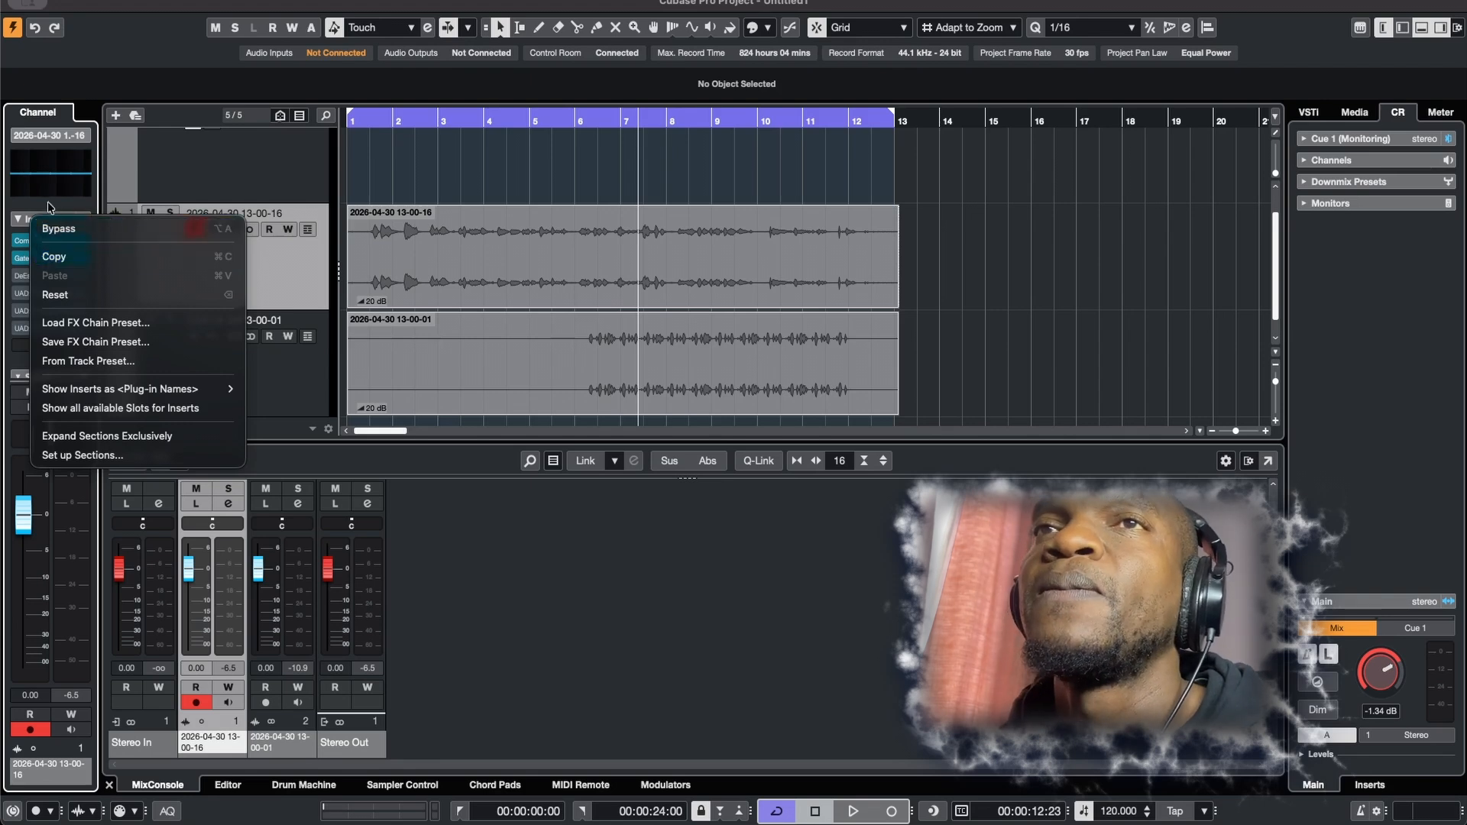
{"action": "left_click", "coordinate": [171, 192]}
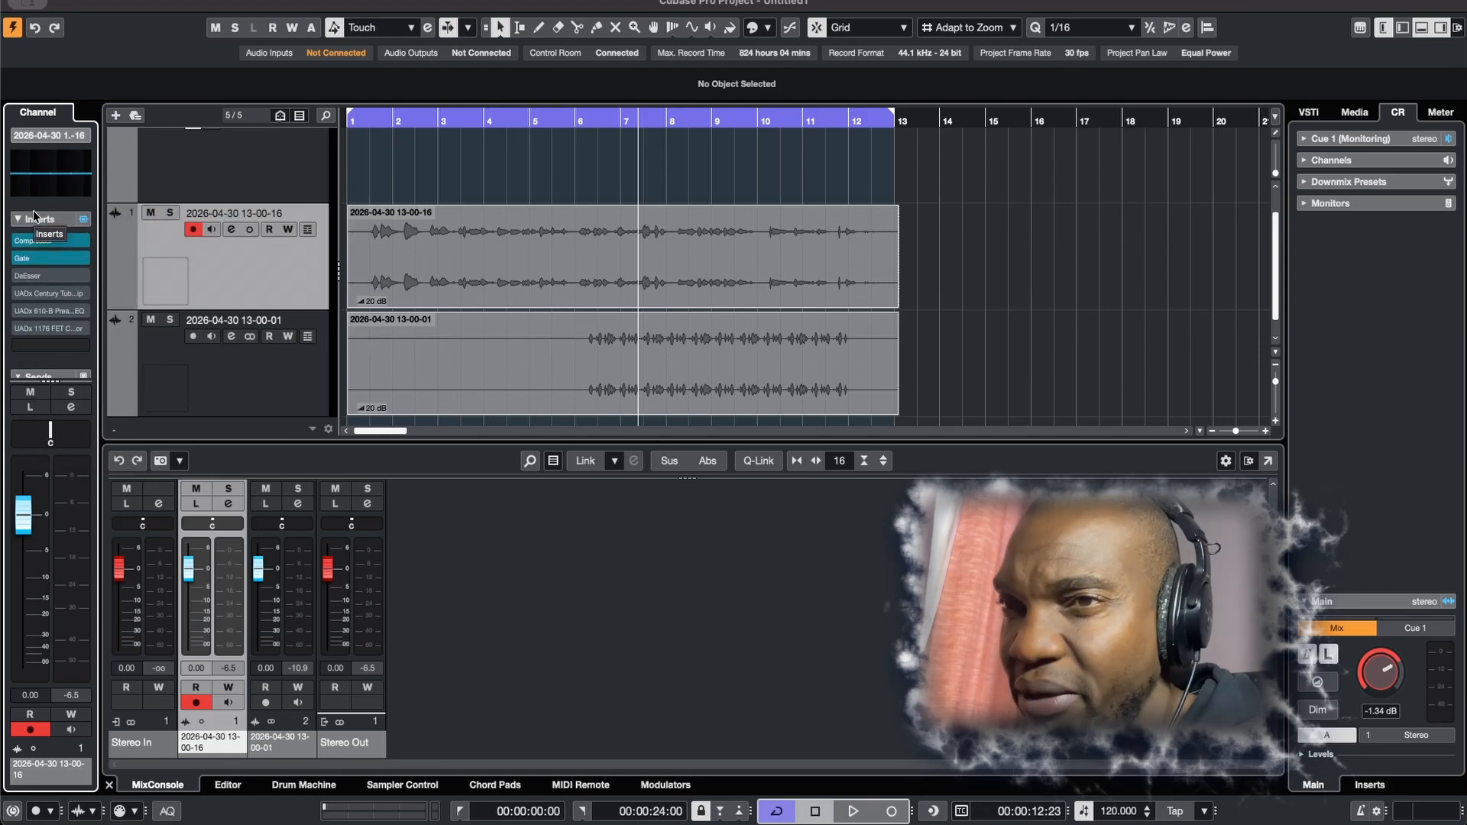
{"action": "right_click", "coordinate": [43, 219]}
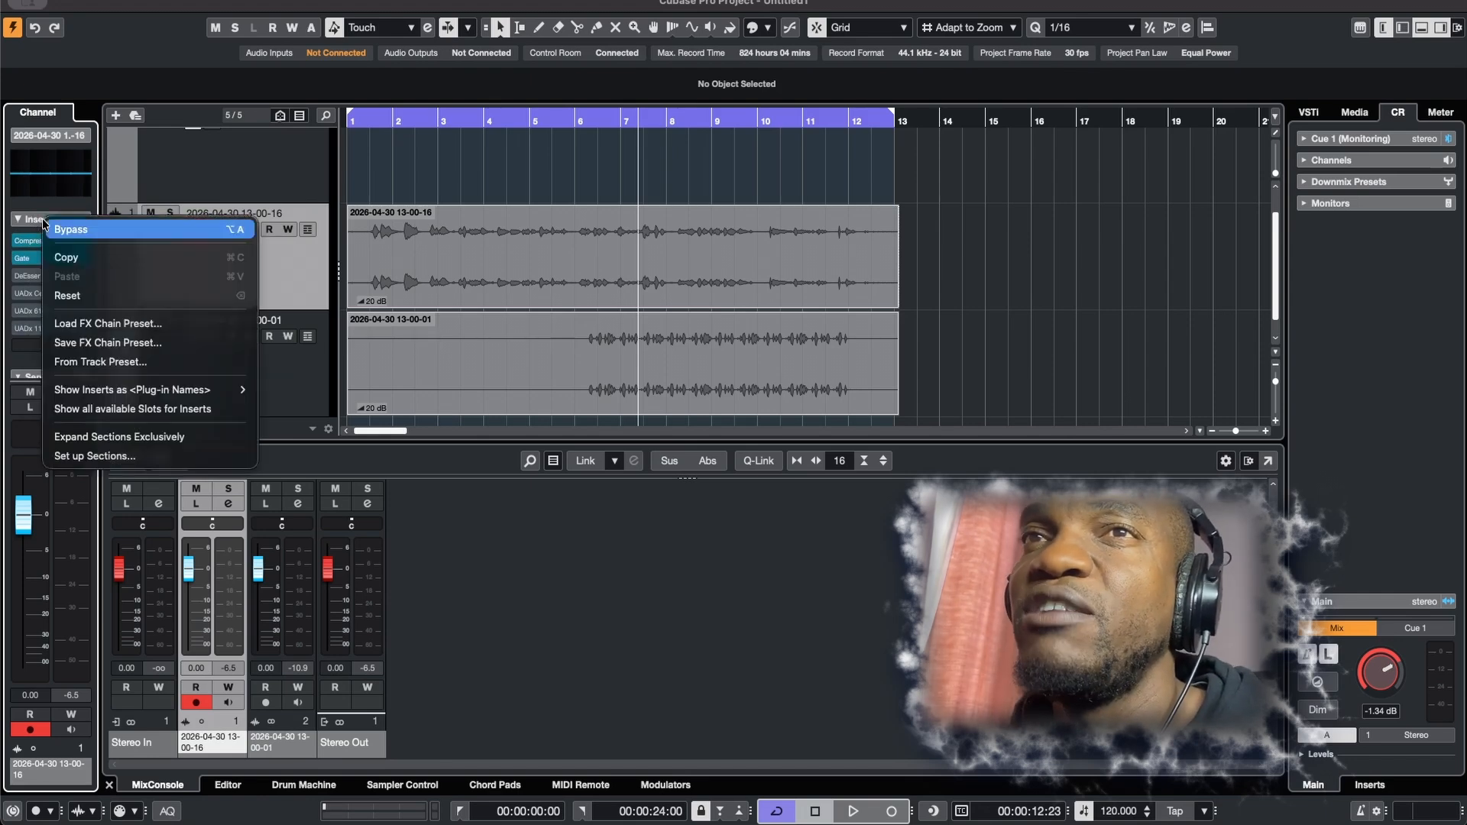
{"action": "left_click", "coordinate": [130, 214]}
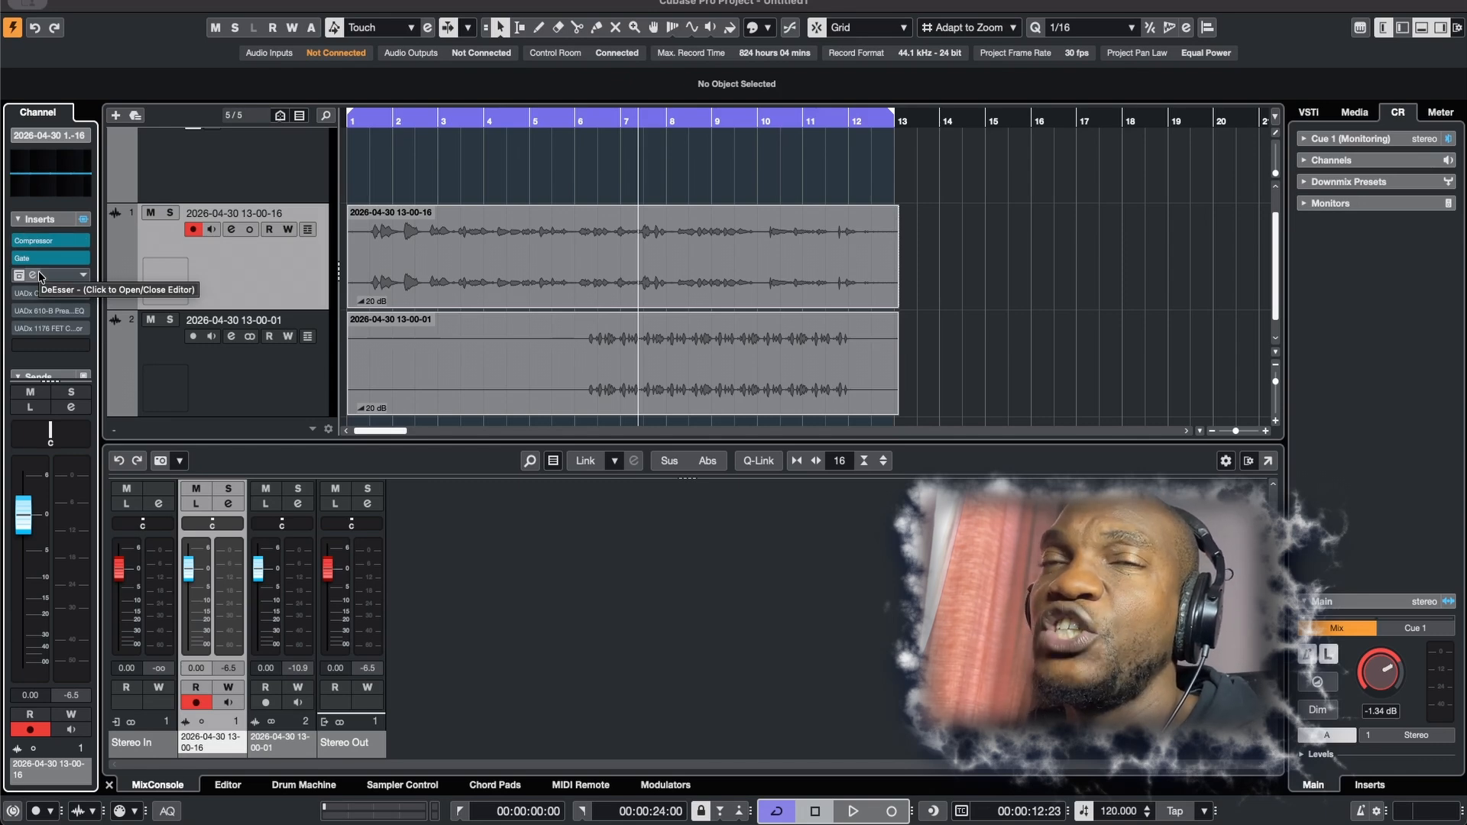
{"action": "right_click", "coordinate": [56, 222]}
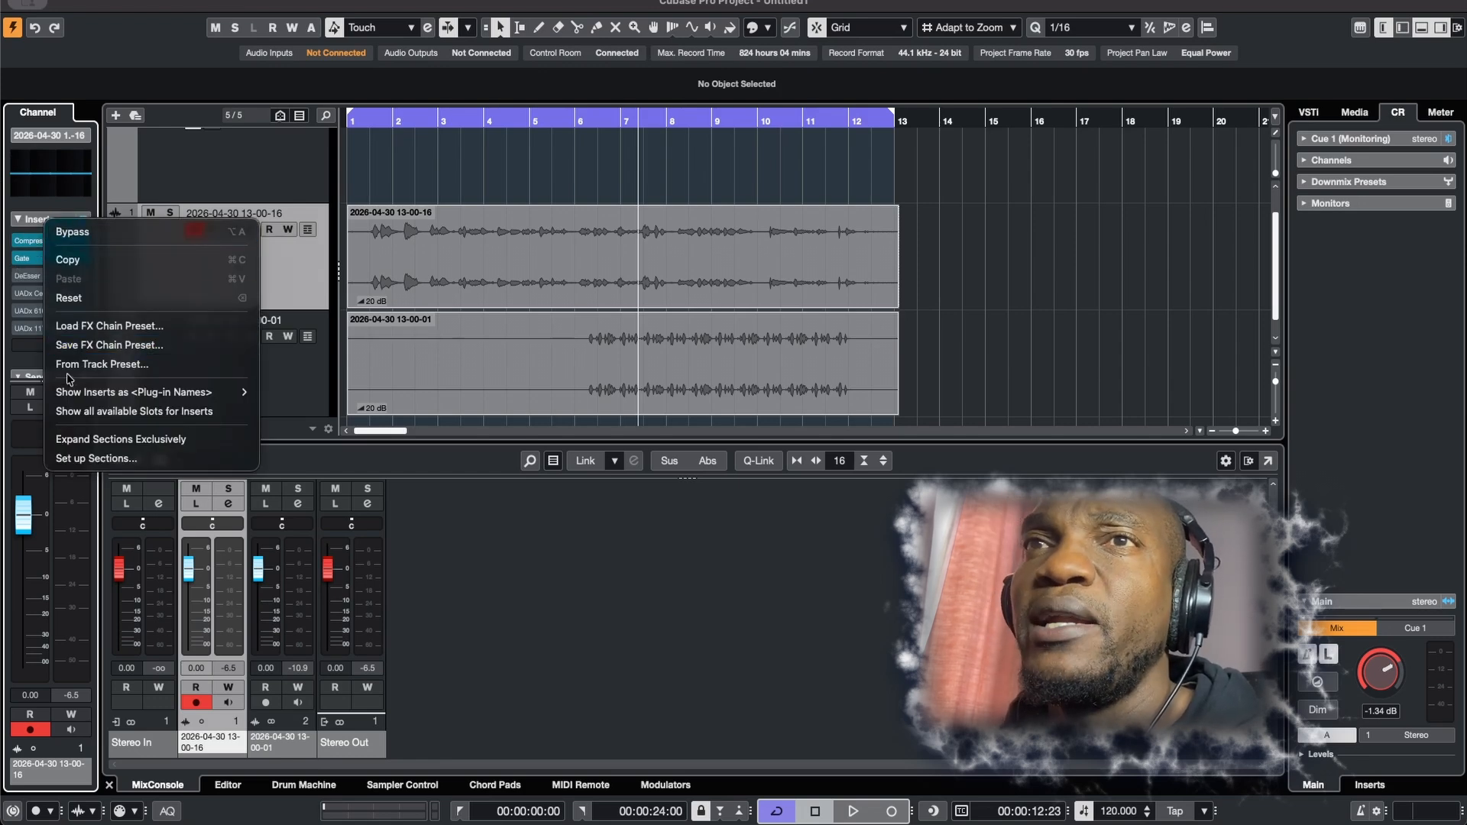
{"action": "left_click", "coordinate": [91, 346]}
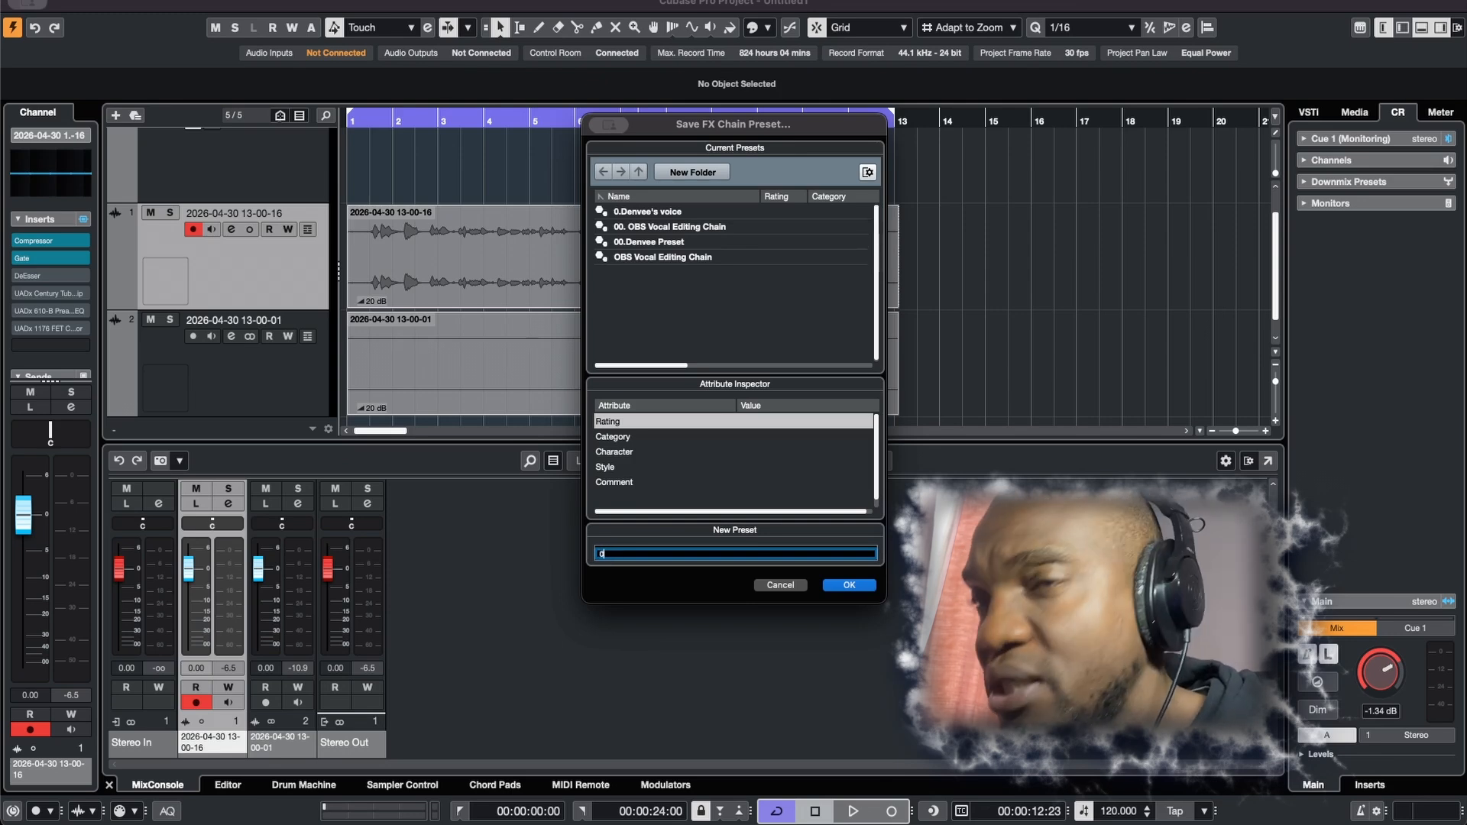
{"action": "type", "text": "0"}
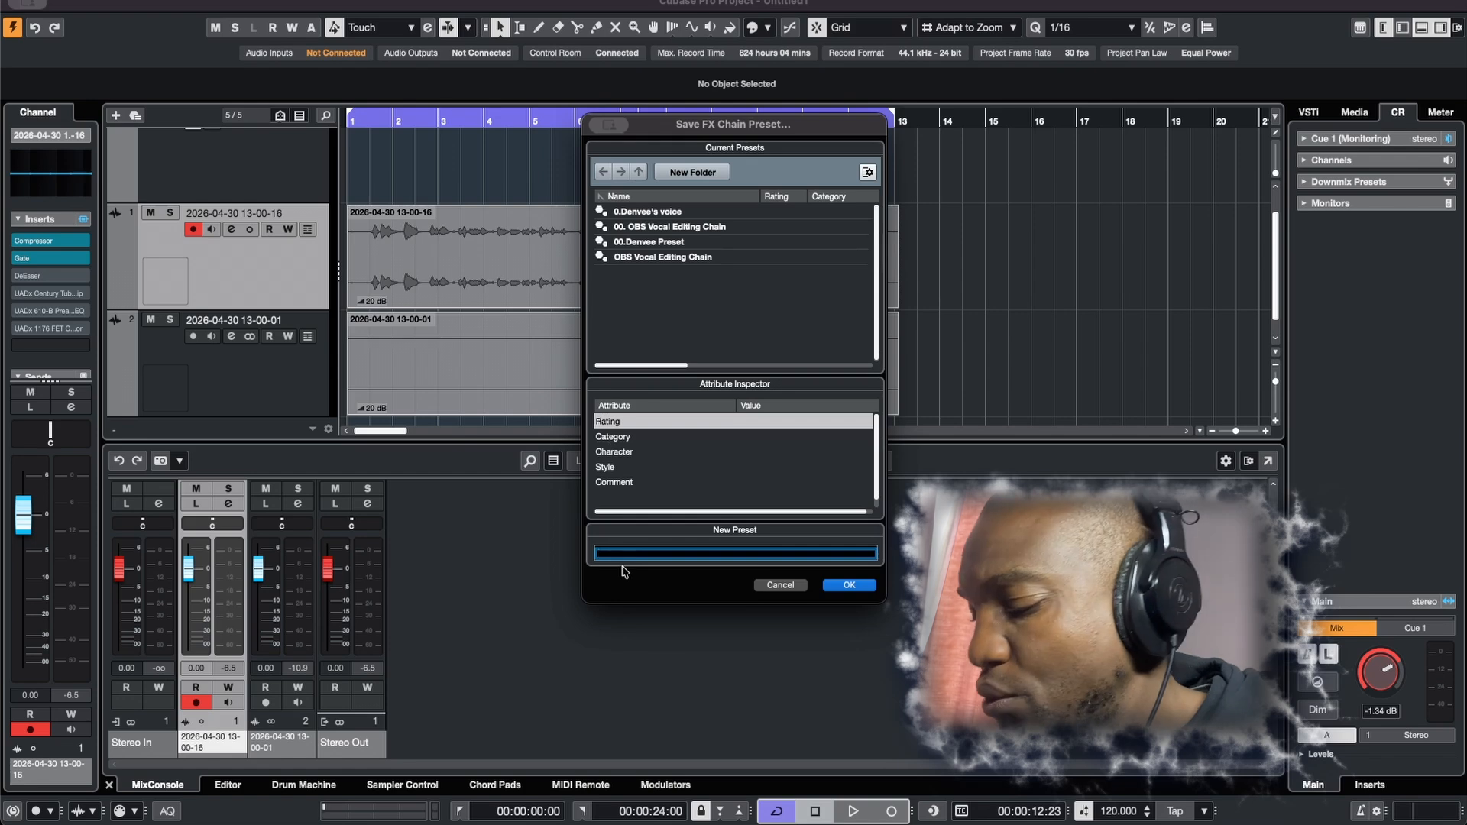
{"action": "type", "text": "00"}
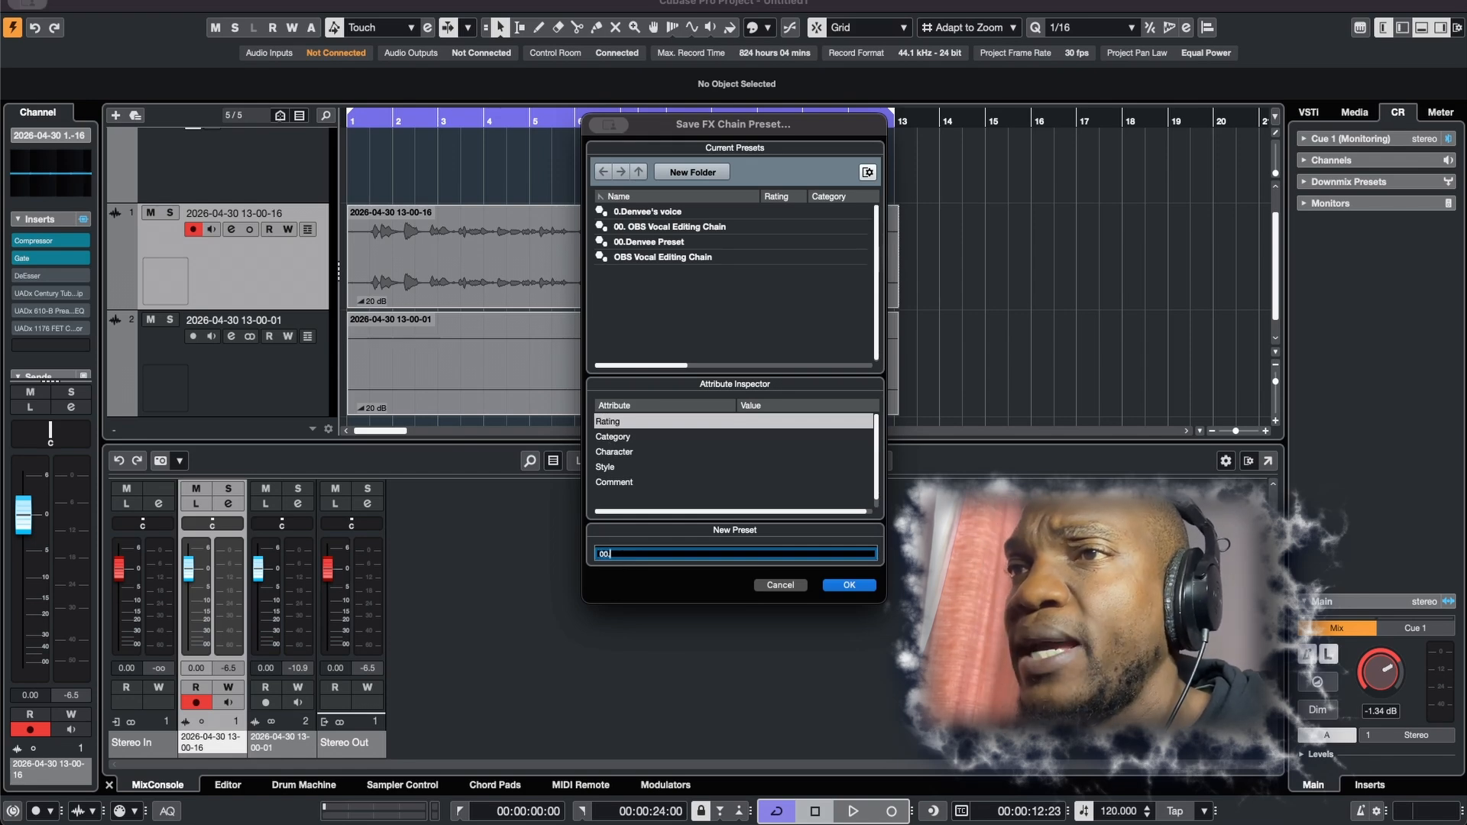
{"action": "type", "text": ".Denve"}
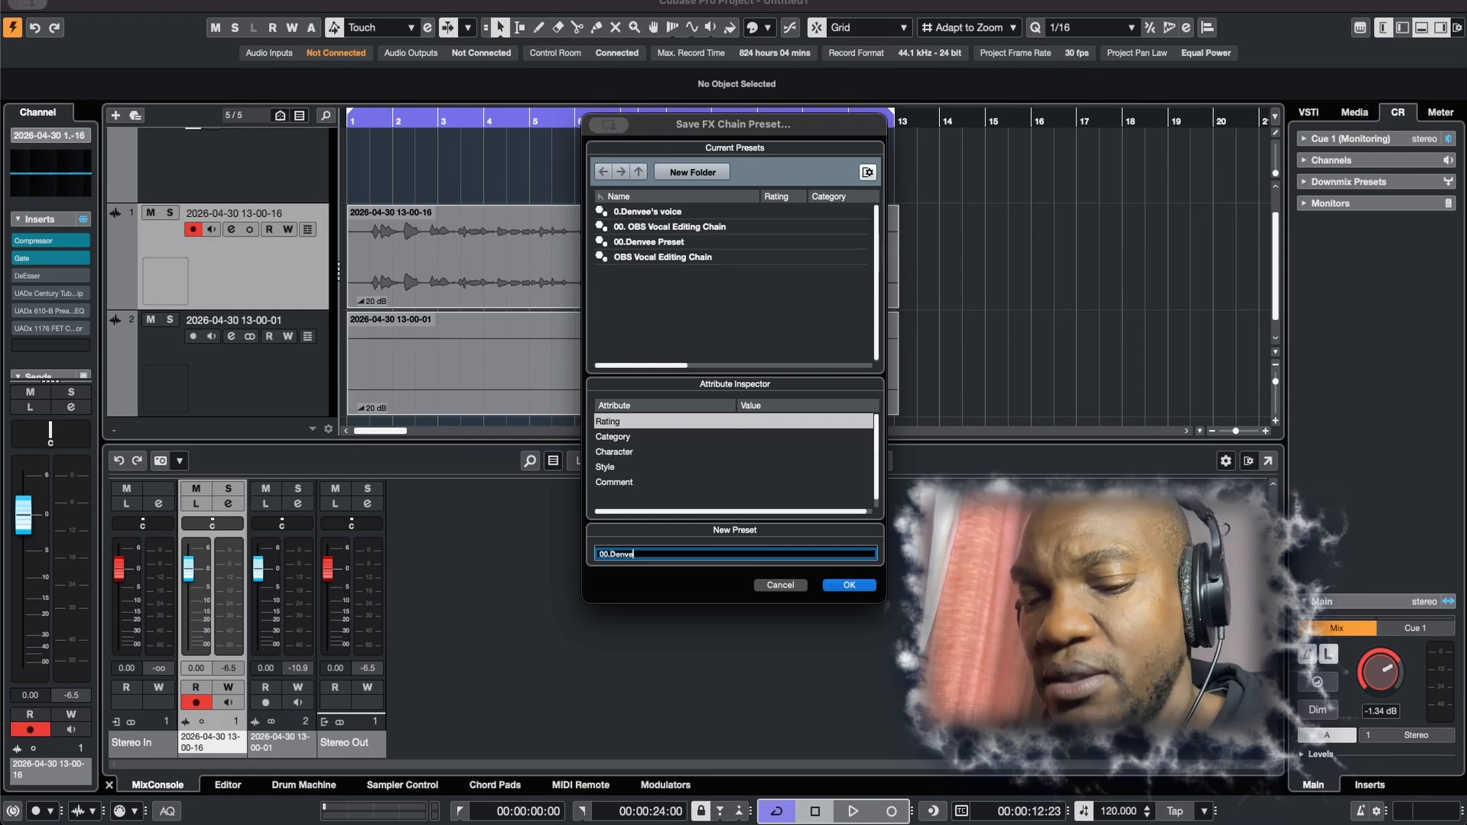
{"action": "type", "text": "e"}
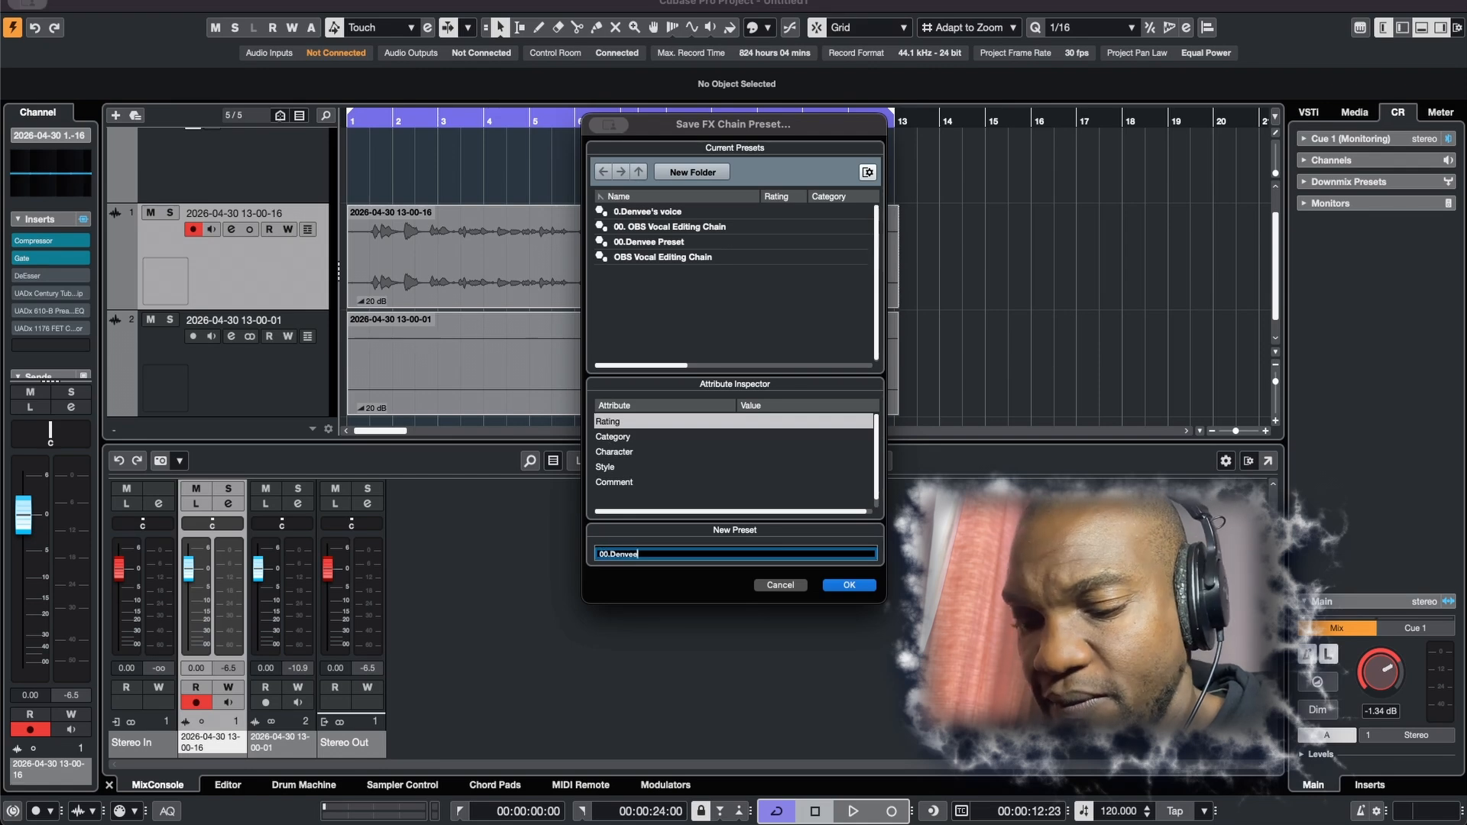
{"action": "type", "text": "'s Chain"}
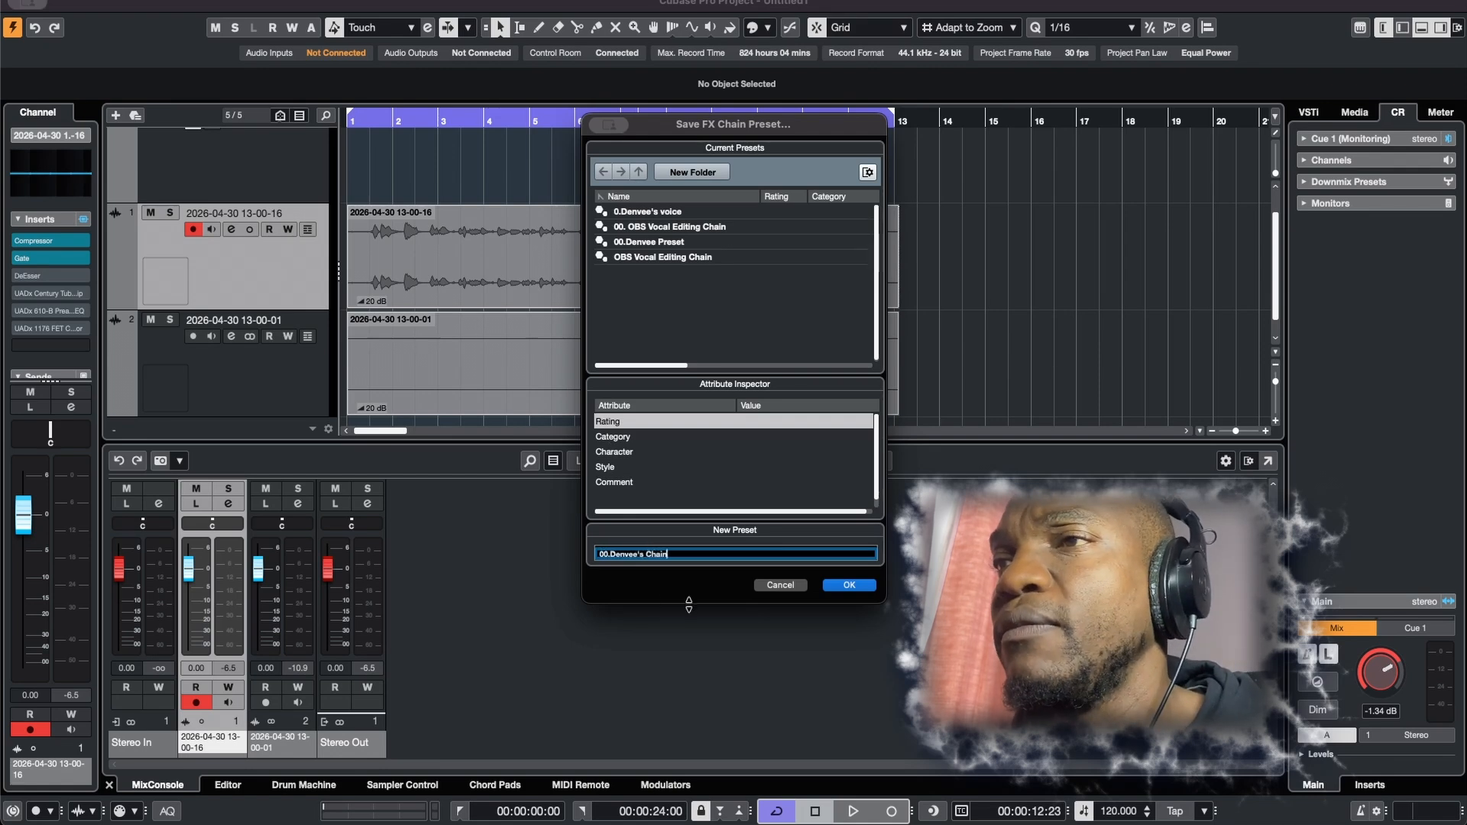
{"action": "left_click", "coordinate": [842, 585]}
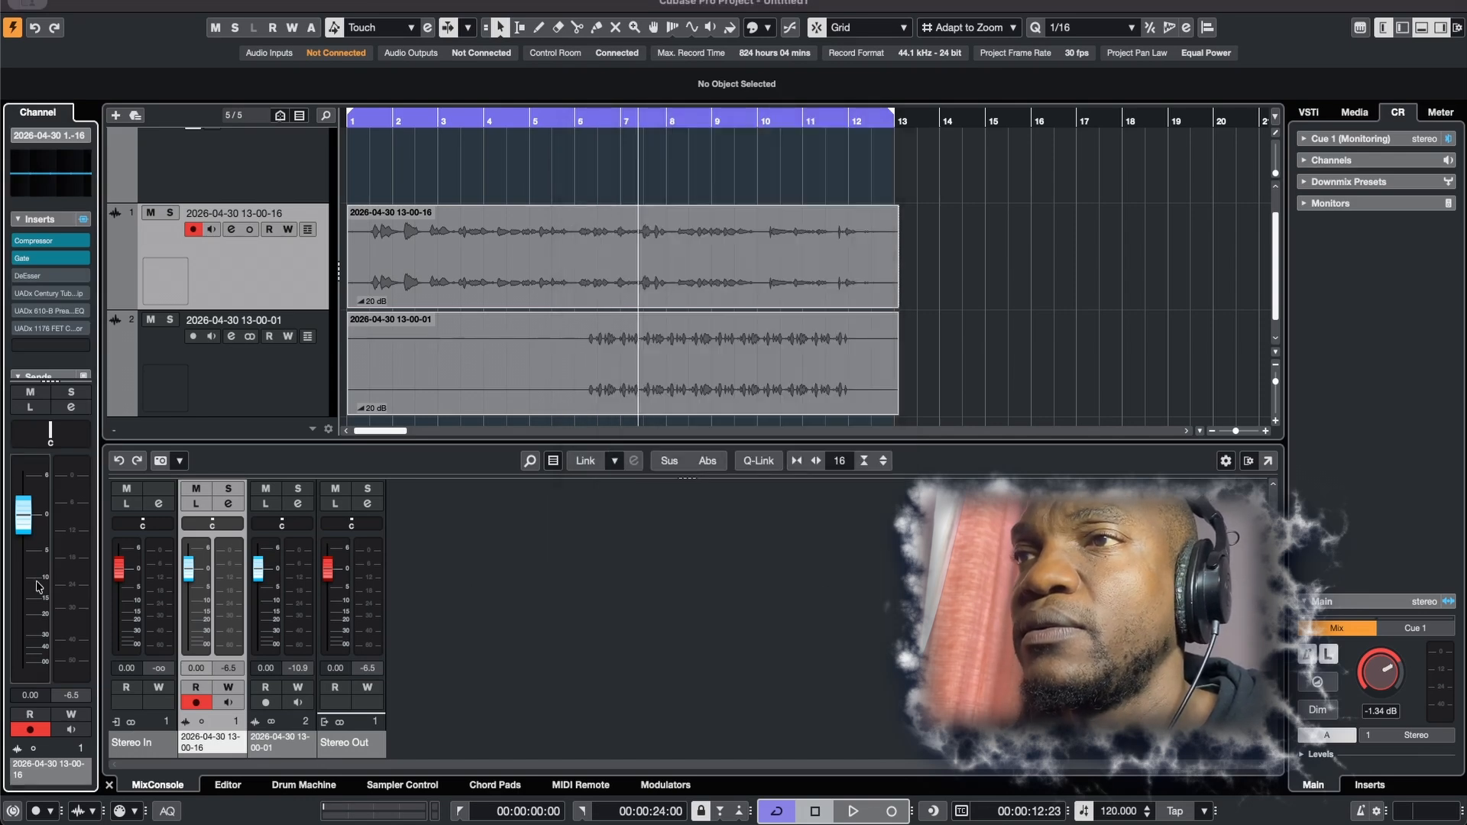
{"action": "scroll", "coordinate": [267, 344], "scroll_direction": "down", "scroll_amount": 1}
{"action": "left_click", "coordinate": [236, 375]}
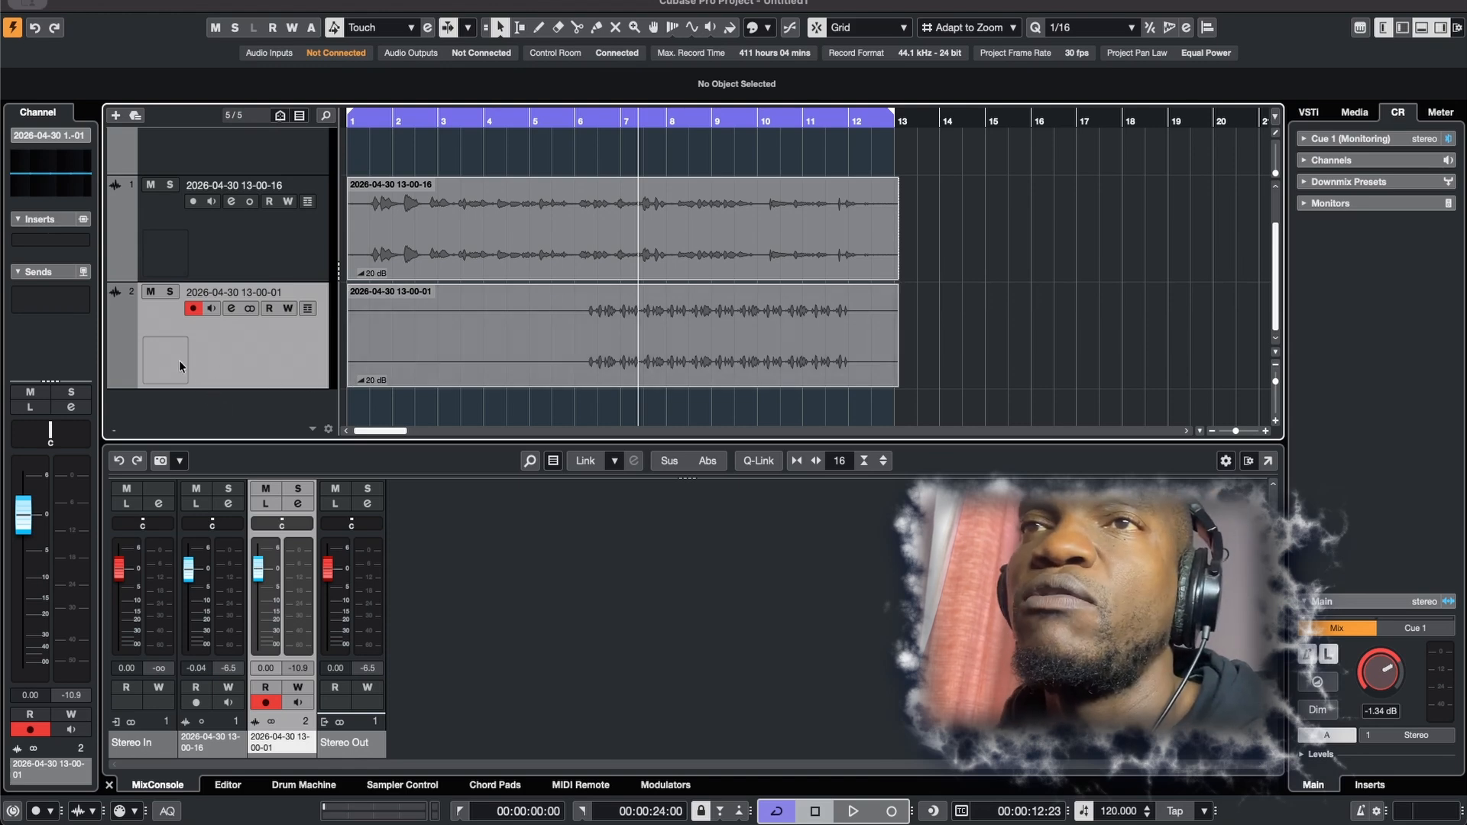
{"action": "right_click", "coordinate": [40, 222]}
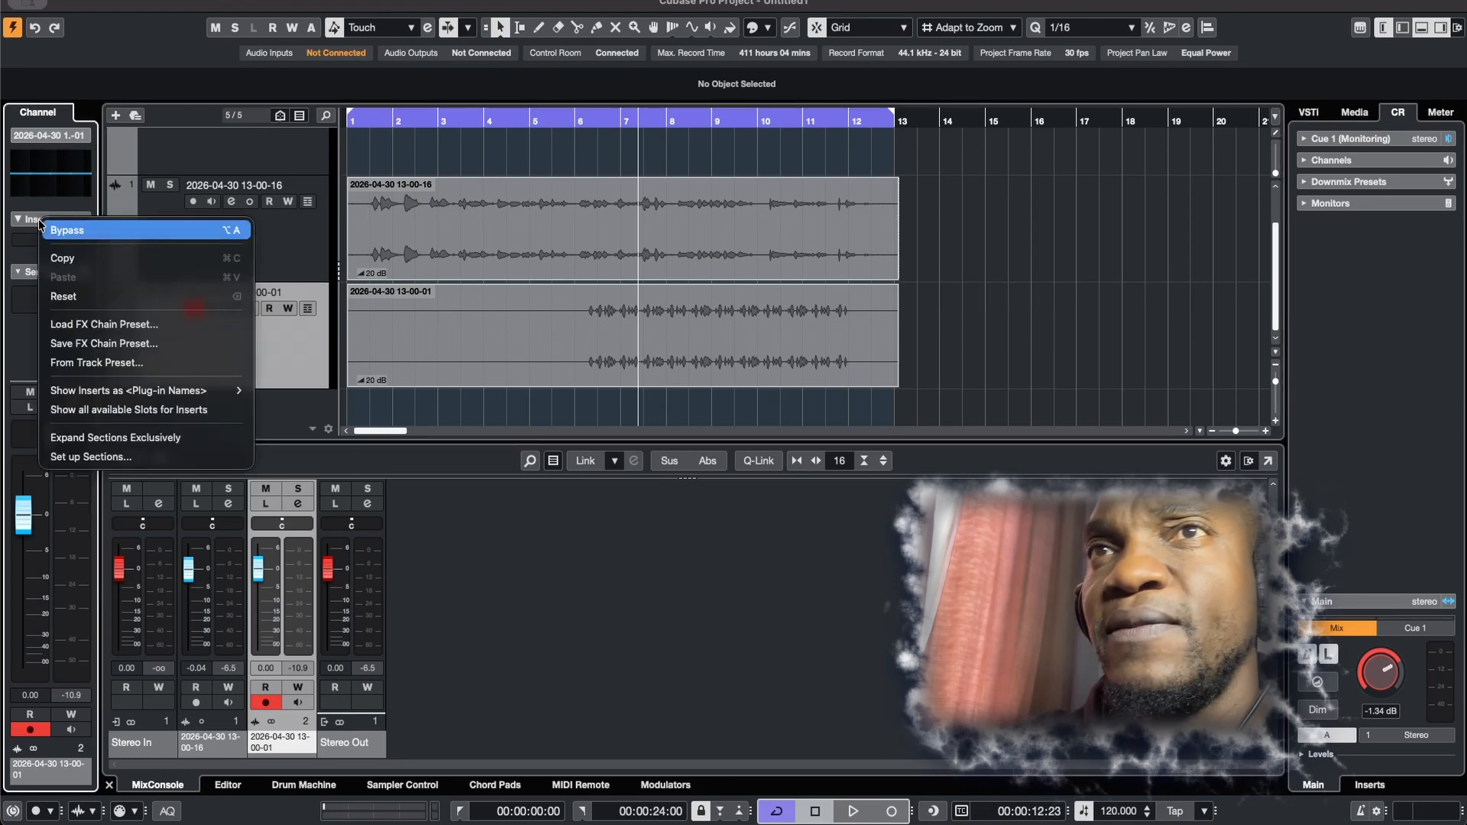
{"action": "left_click", "coordinate": [88, 331]}
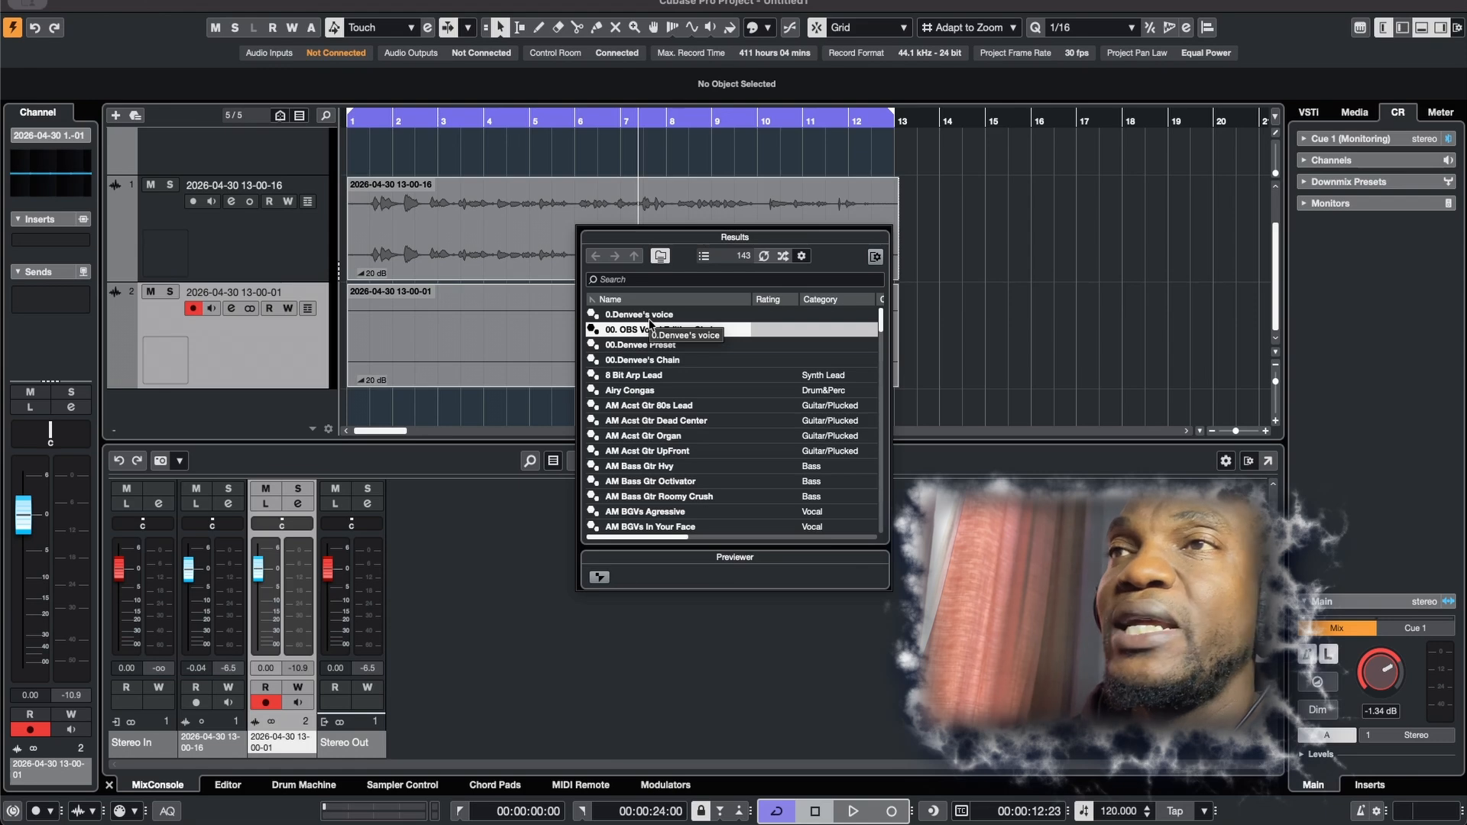
{"action": "scroll", "coordinate": [726, 325], "scroll_direction": "down", "scroll_amount": 5}
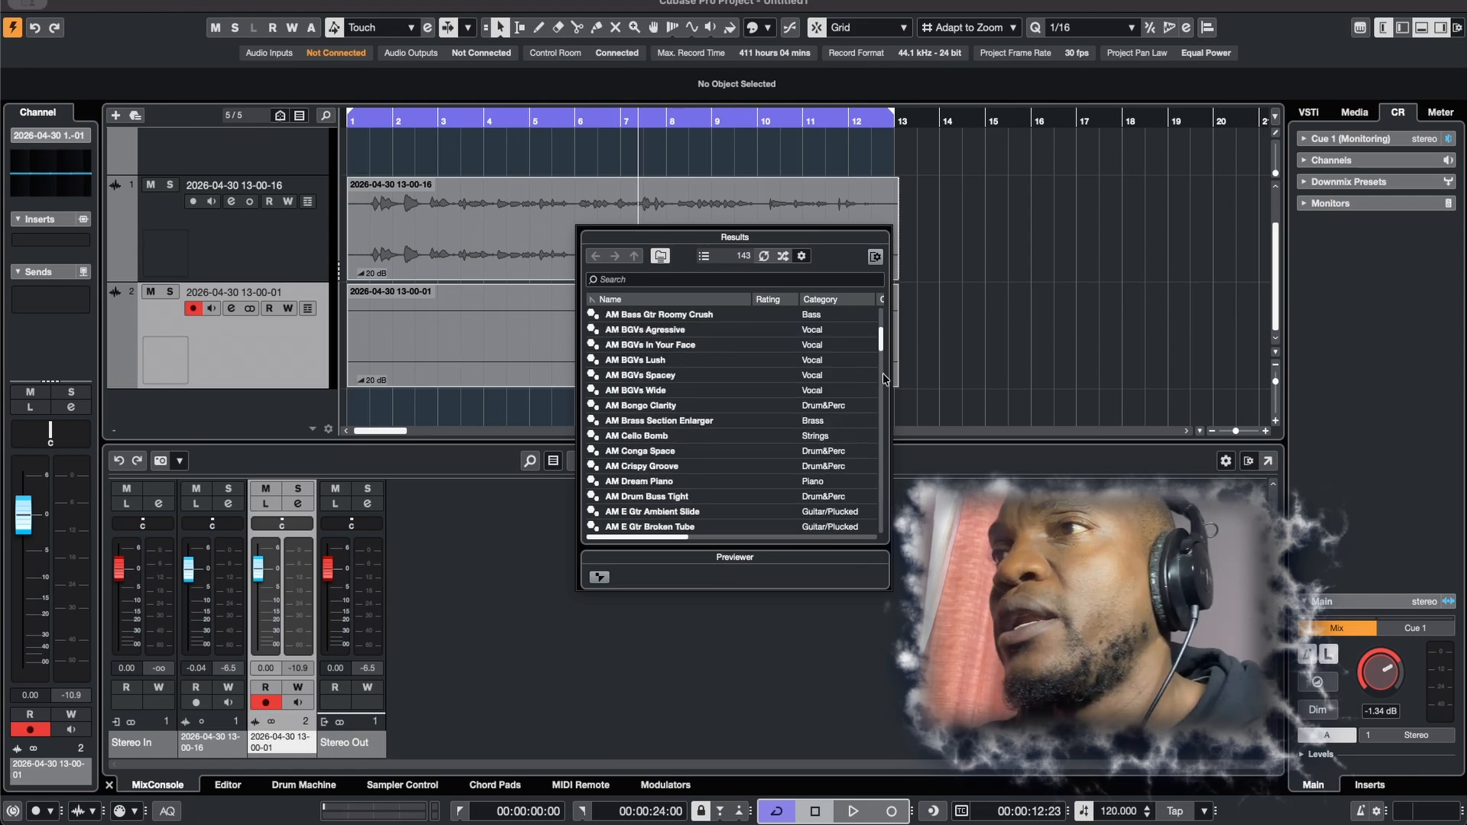
{"action": "left_click_drag", "start_coordinate": [880, 343], "coordinate": [886, 259]}
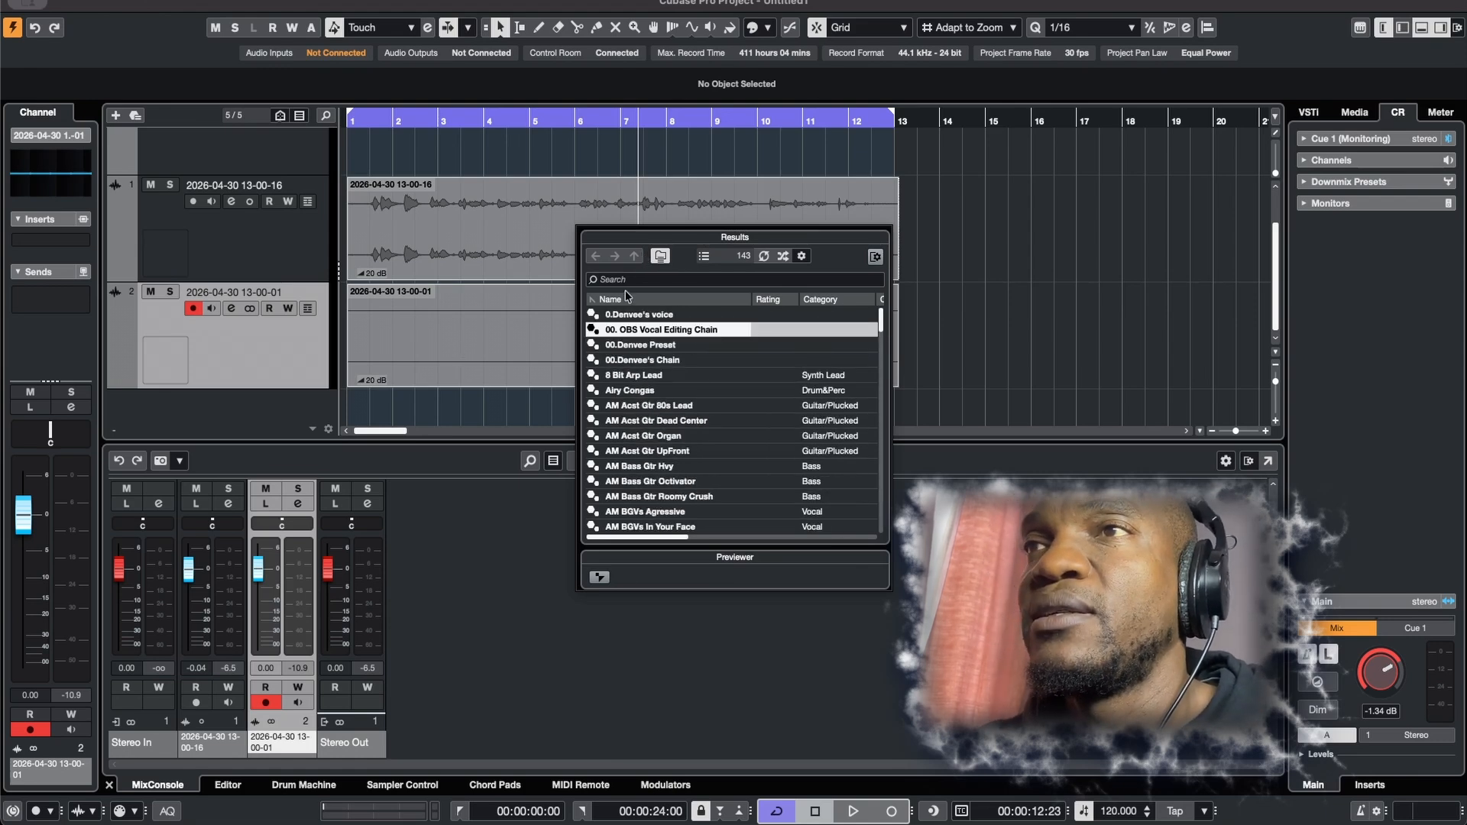
{"action": "left_click", "coordinate": [605, 280]}
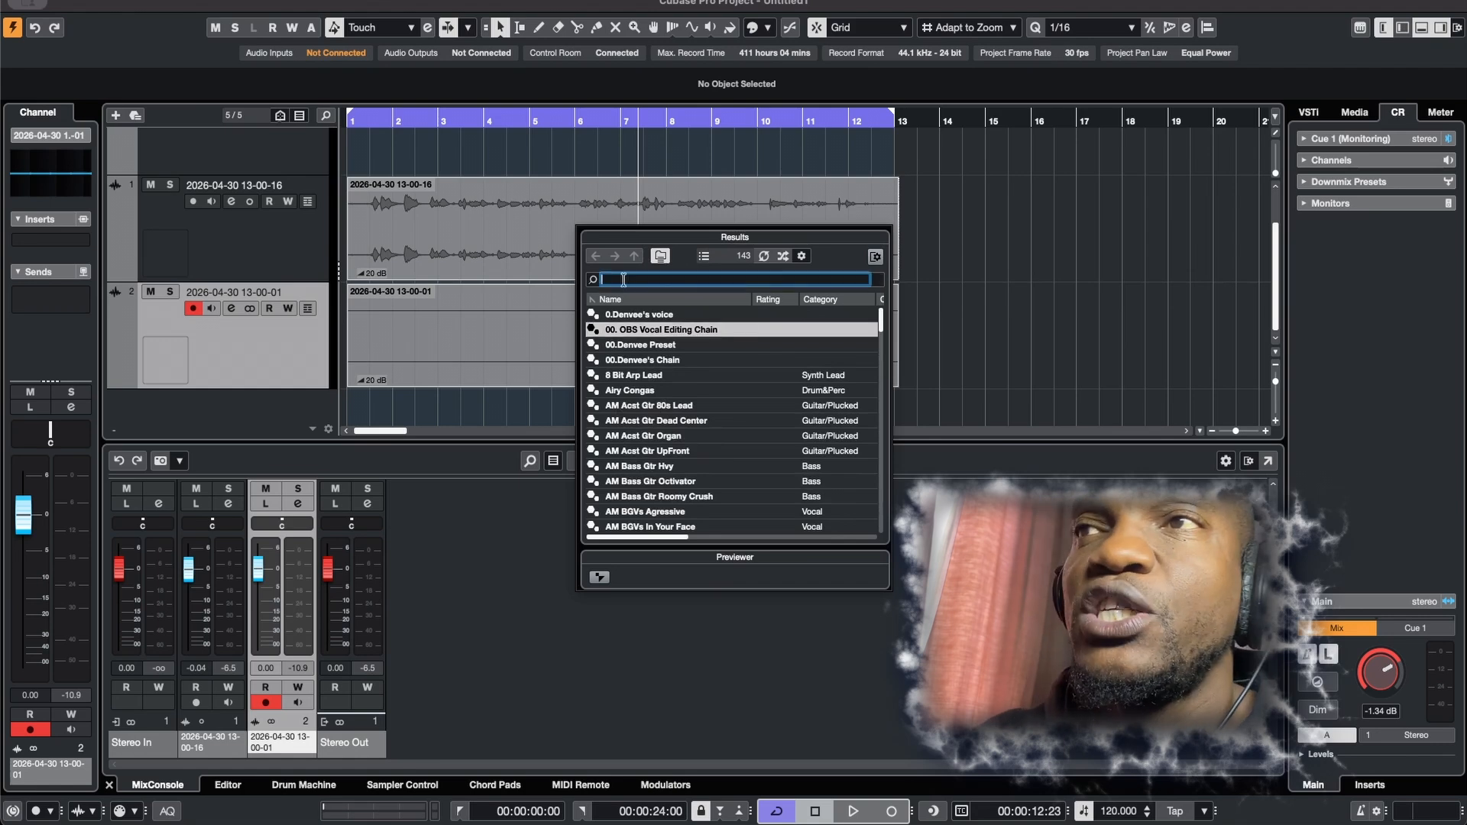
{"action": "type", "text": "00"}
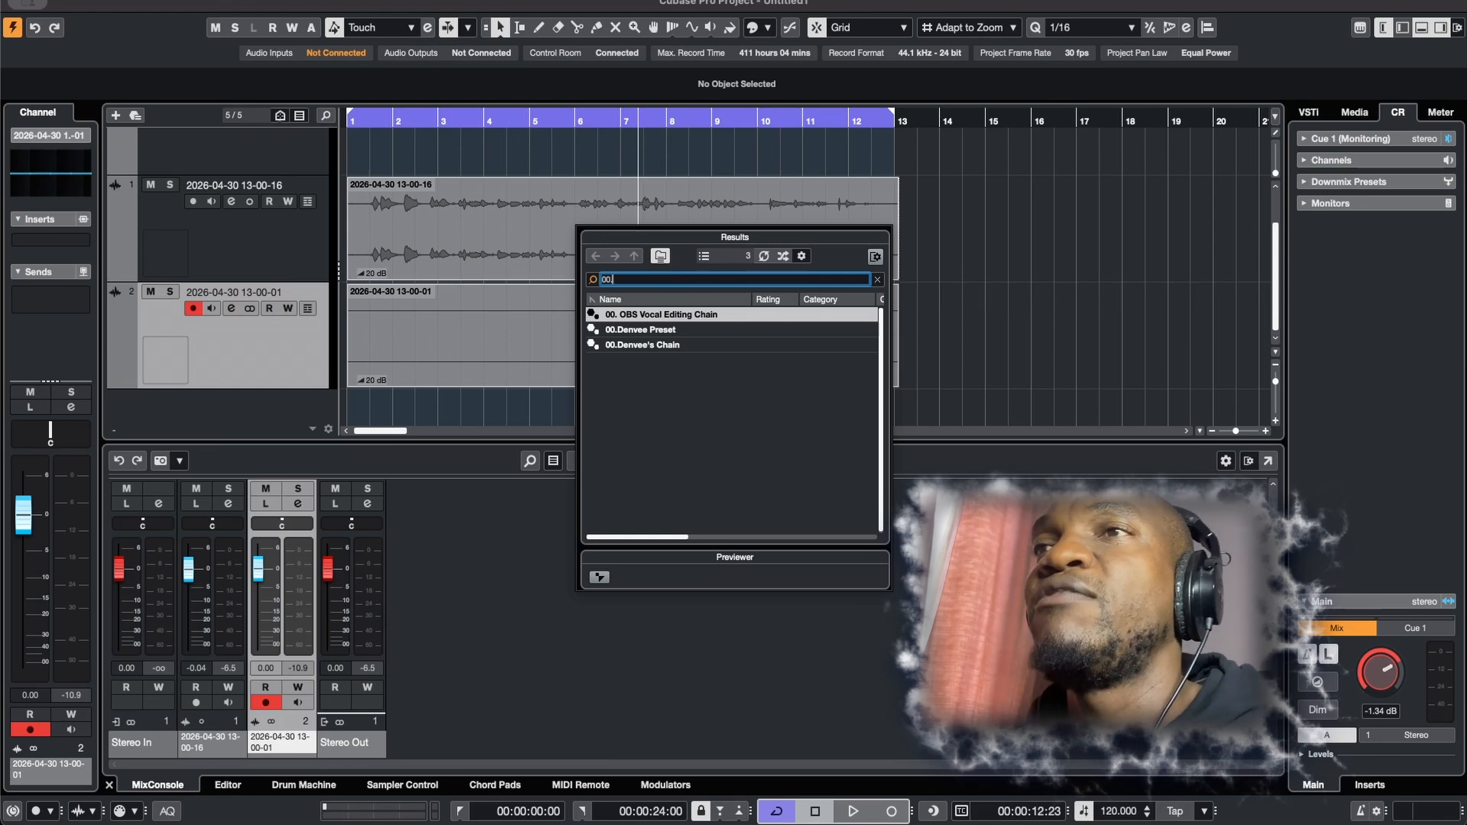
{"action": "double_click", "coordinate": [652, 346]}
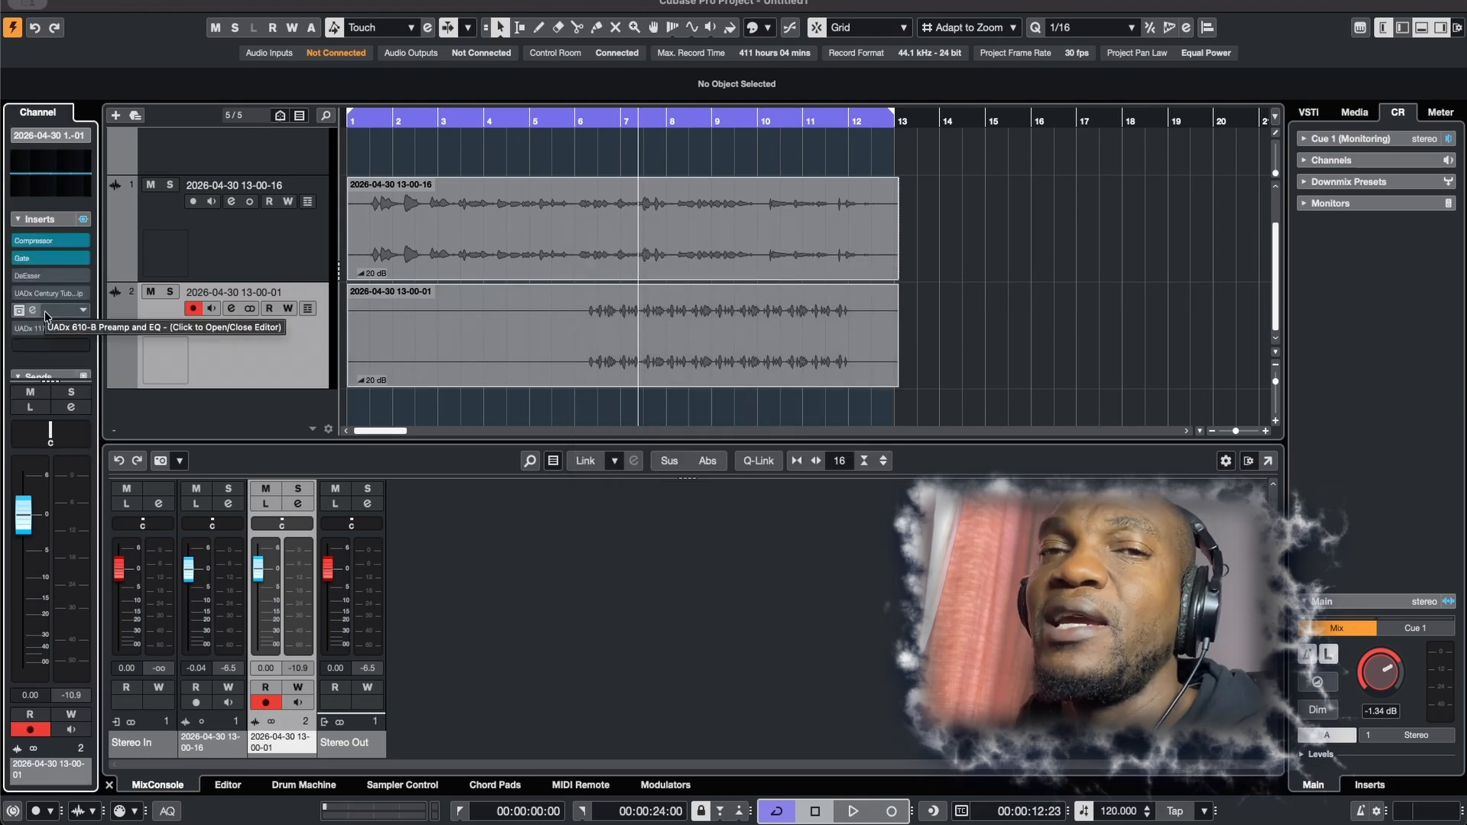
{"action": "right_click", "coordinate": [44, 221]}
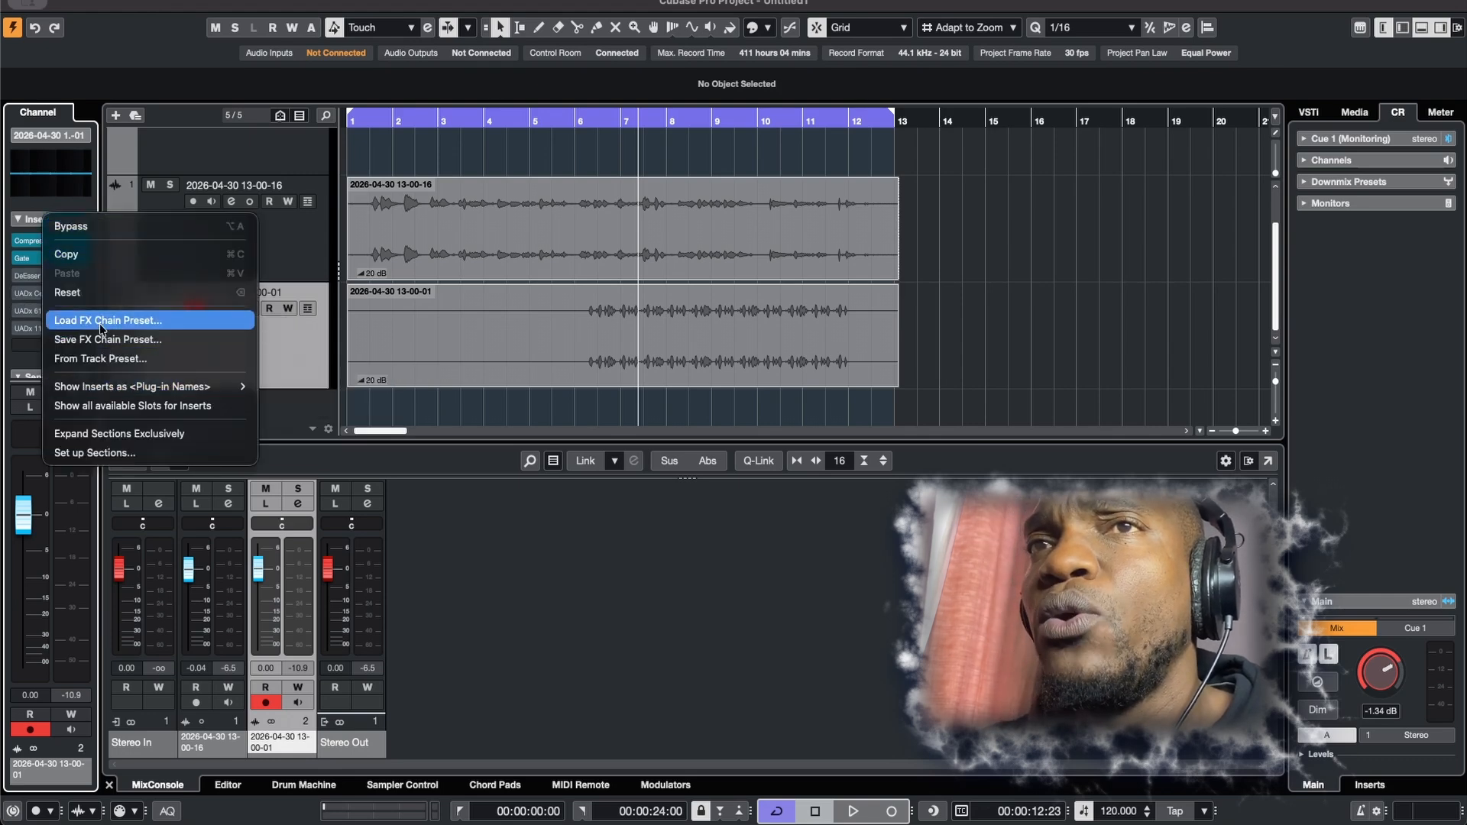
{"action": "left_click", "coordinate": [268, 283]}
{"action": "left_click", "coordinate": [613, 284]}
{"action": "key", "text": "BackSpace"}
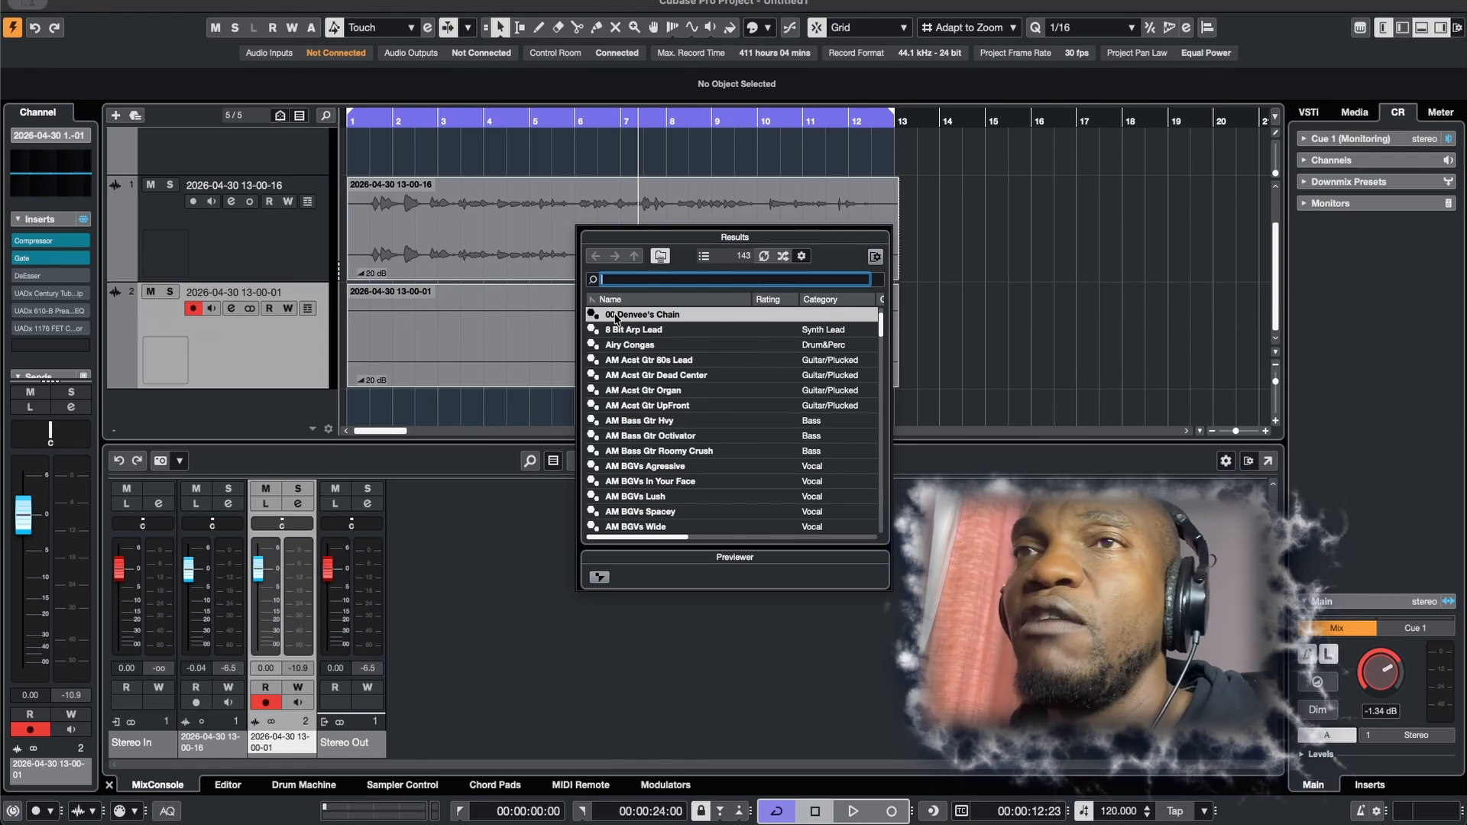
{"action": "left_click", "coordinate": [683, 187]}
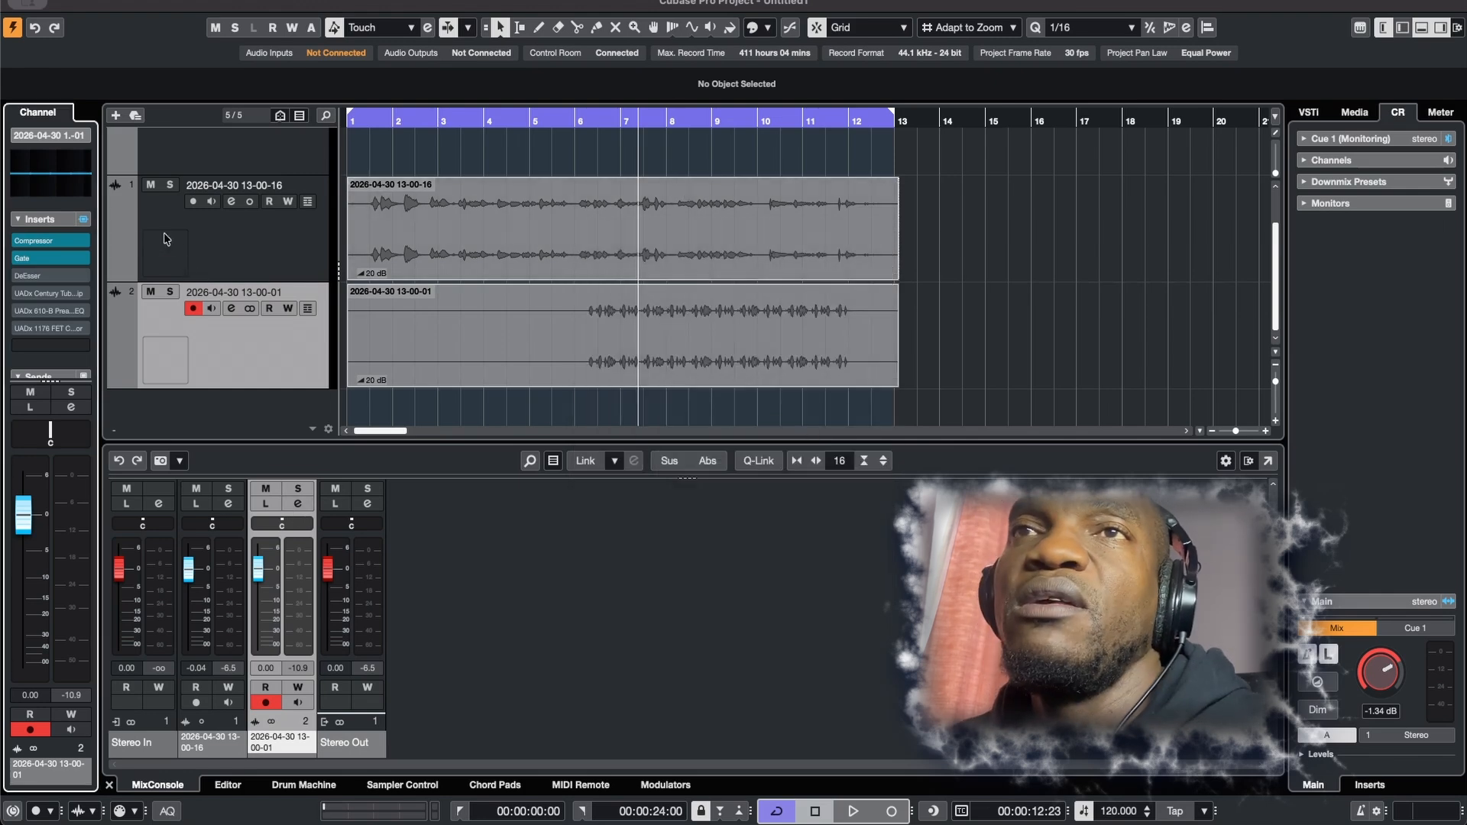
{"action": "left_click", "coordinate": [33, 243]}
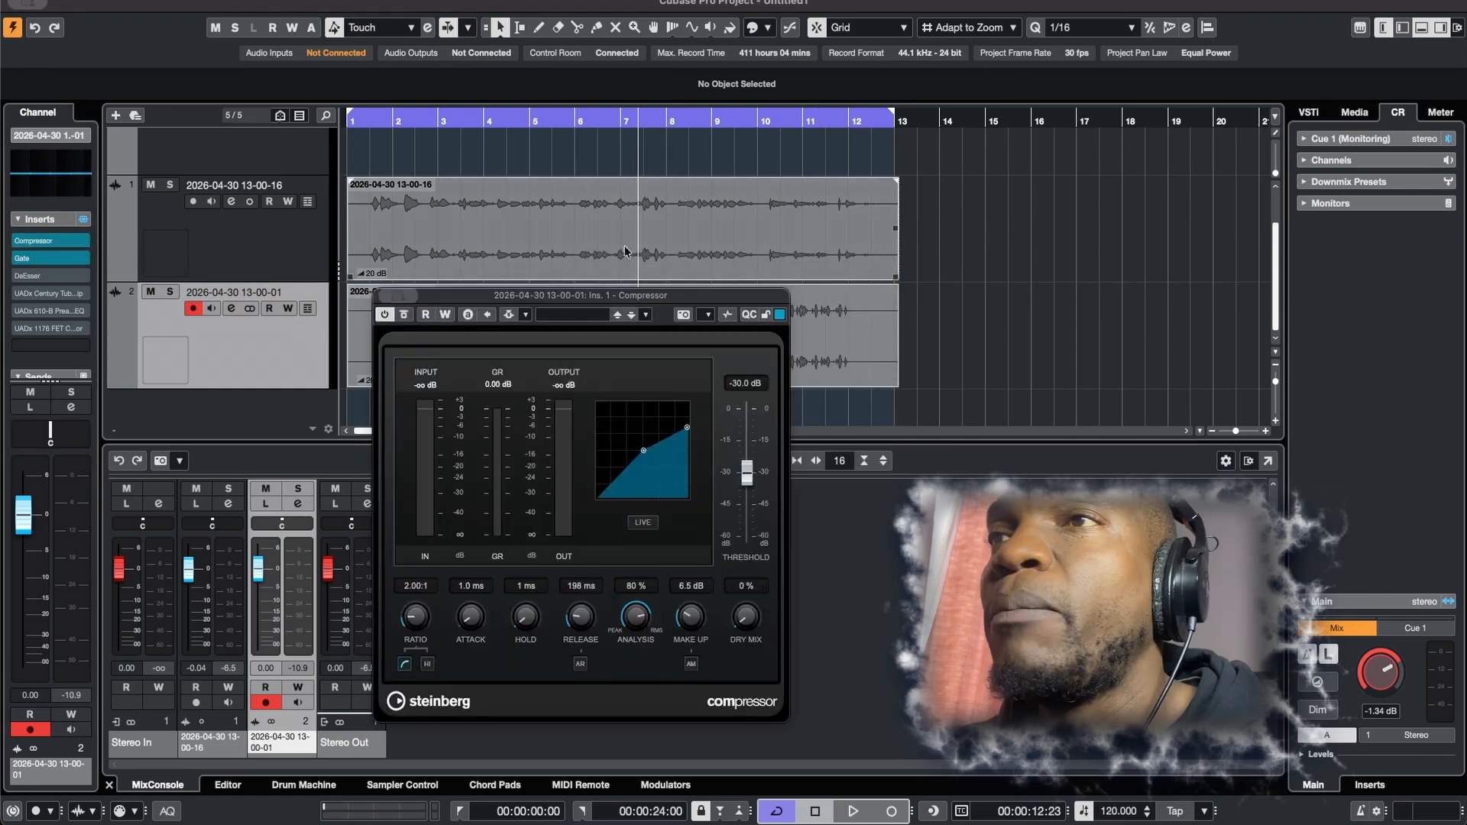
{"action": "left_click_drag", "start_coordinate": [516, 295], "coordinate": [790, 181]}
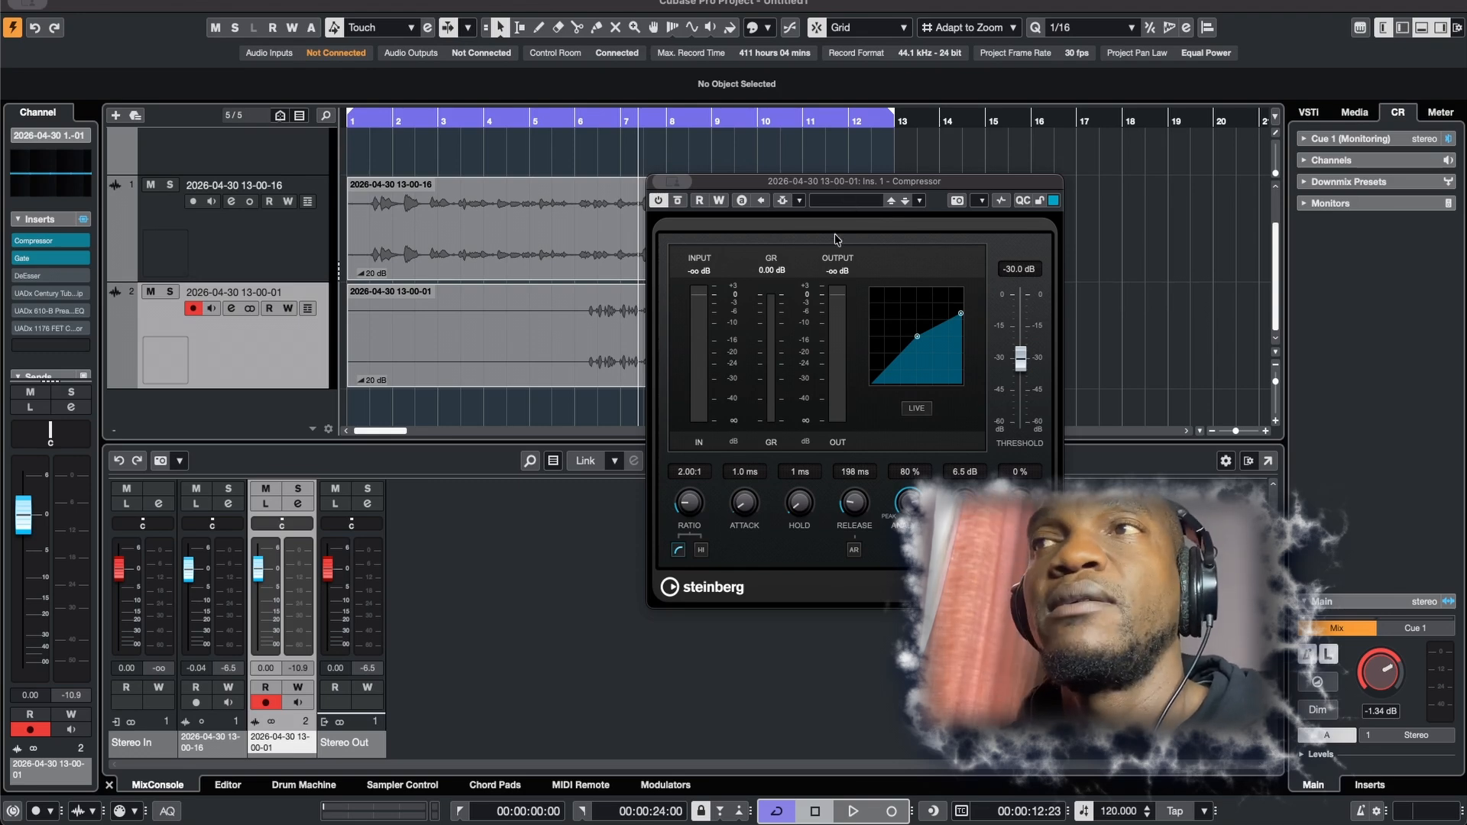
{"action": "left_click_drag", "start_coordinate": [823, 182], "coordinate": [680, 175]}
{"action": "left_click", "coordinate": [761, 196]}
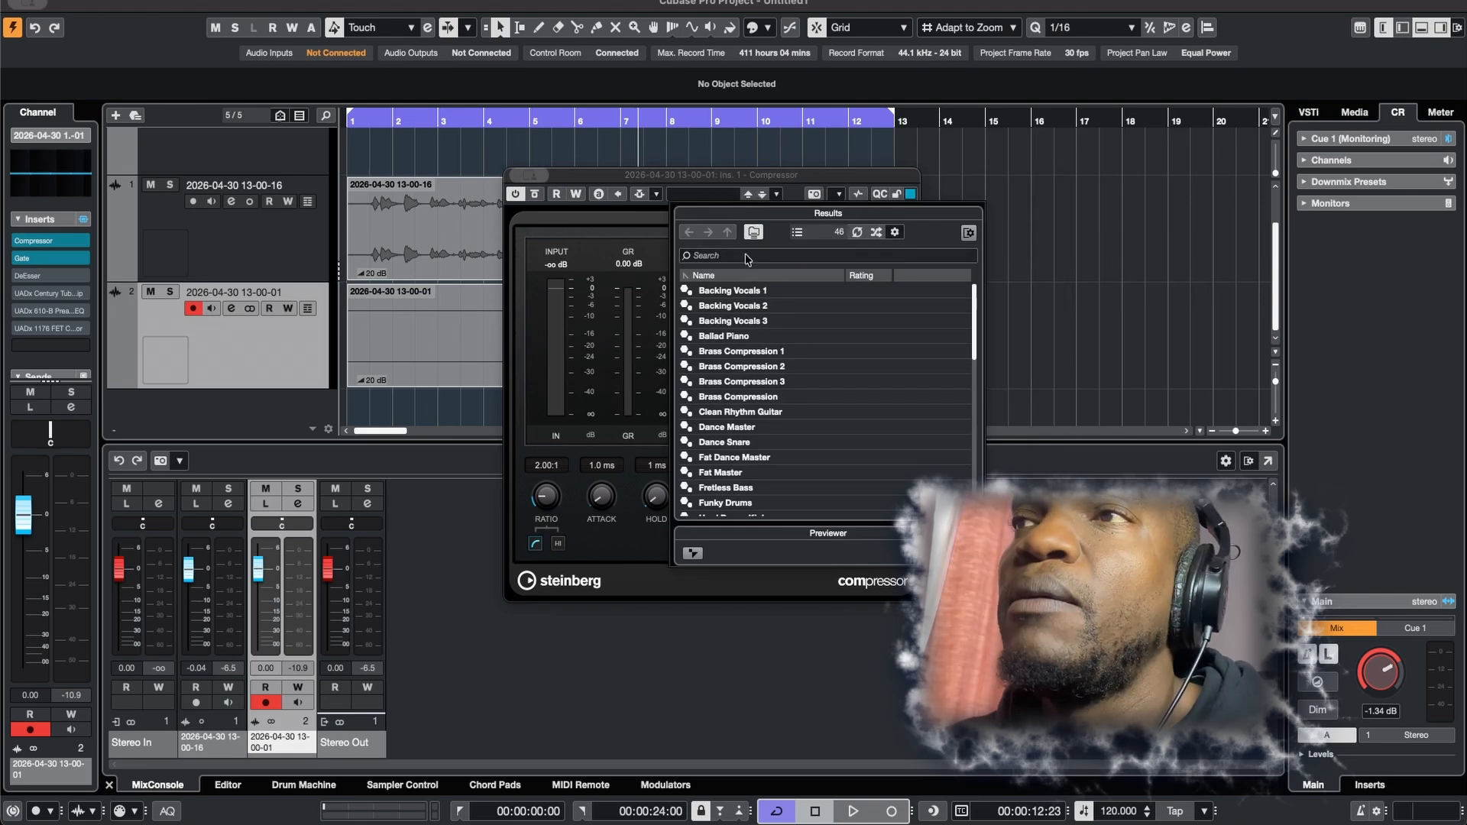
{"action": "double_click", "coordinate": [774, 372]}
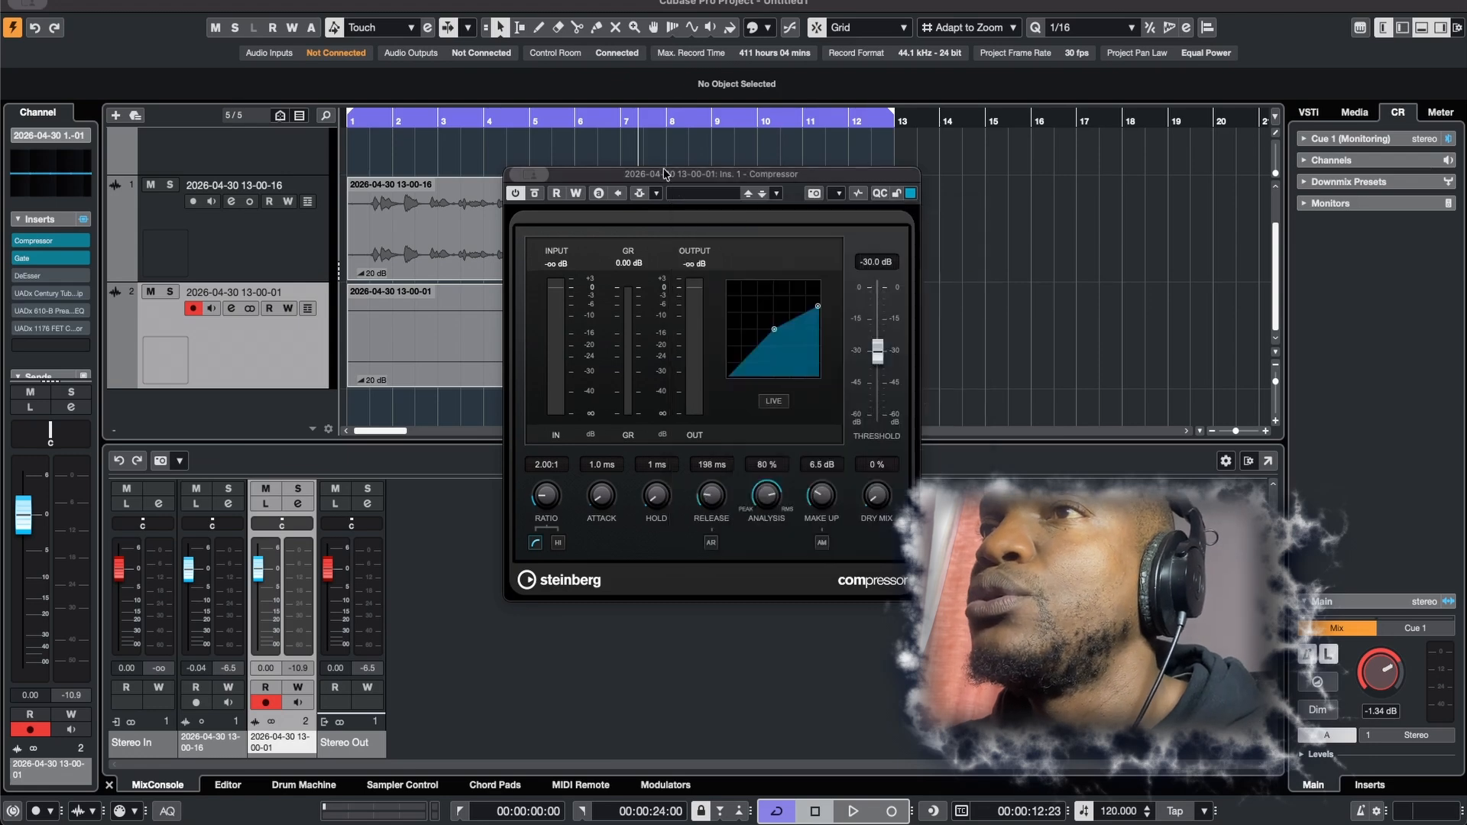
Set the Compressor's attack to 16.0 ms, release to 94 ms, analysis to 61 % and make-up gain to 1.2 dB
{"action": "mouse_move", "coordinate": [719, 494]}
{"action": "left_mouse_down"}
{"action": "mouse_move", "coordinate": [709, 514]}
{"action": "mouse_move", "coordinate": [731, 513]}
{"action": "left_mouse_up"}
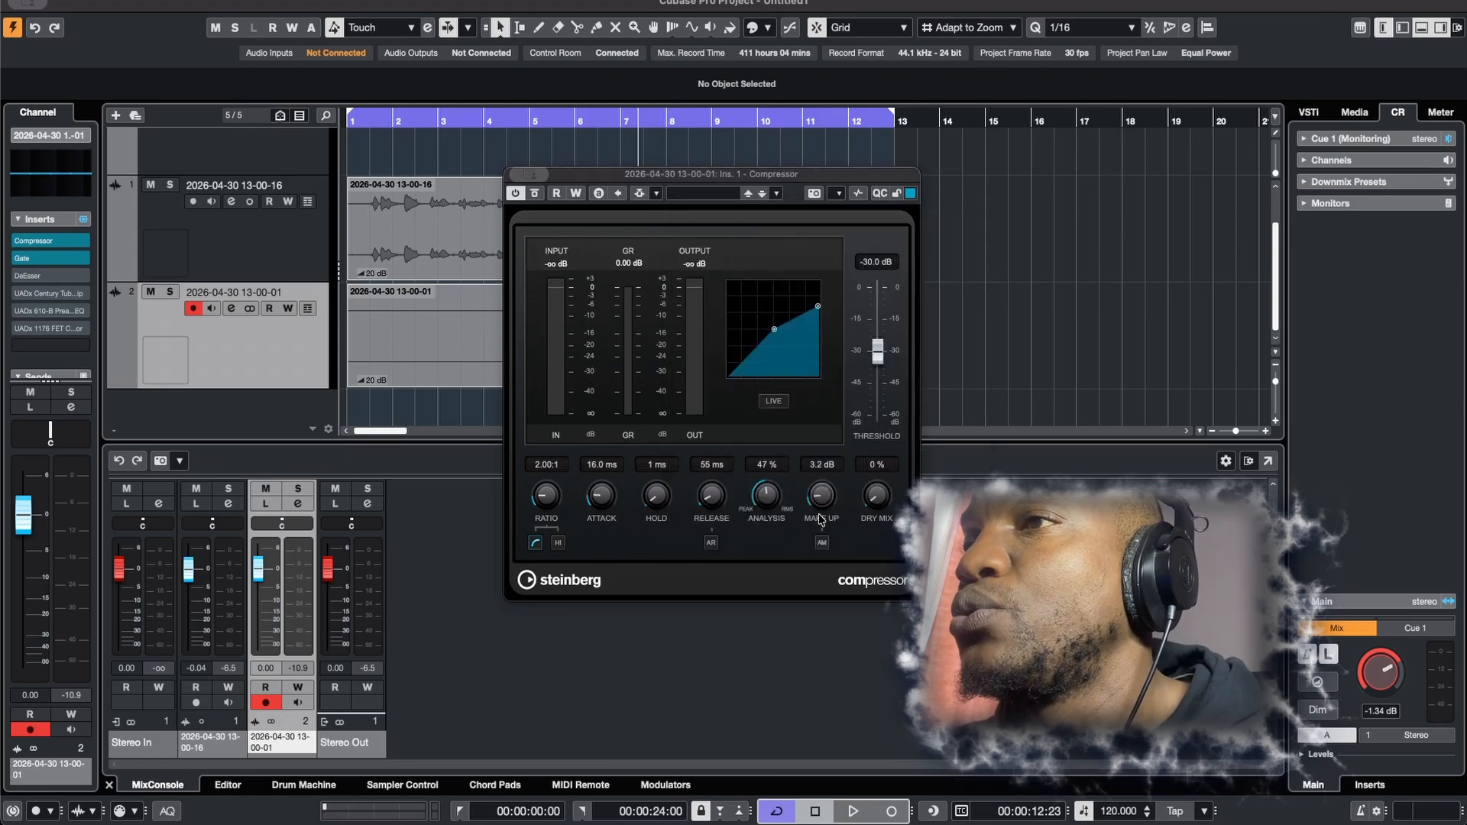
{"action": "left_click", "coordinate": [822, 542]}
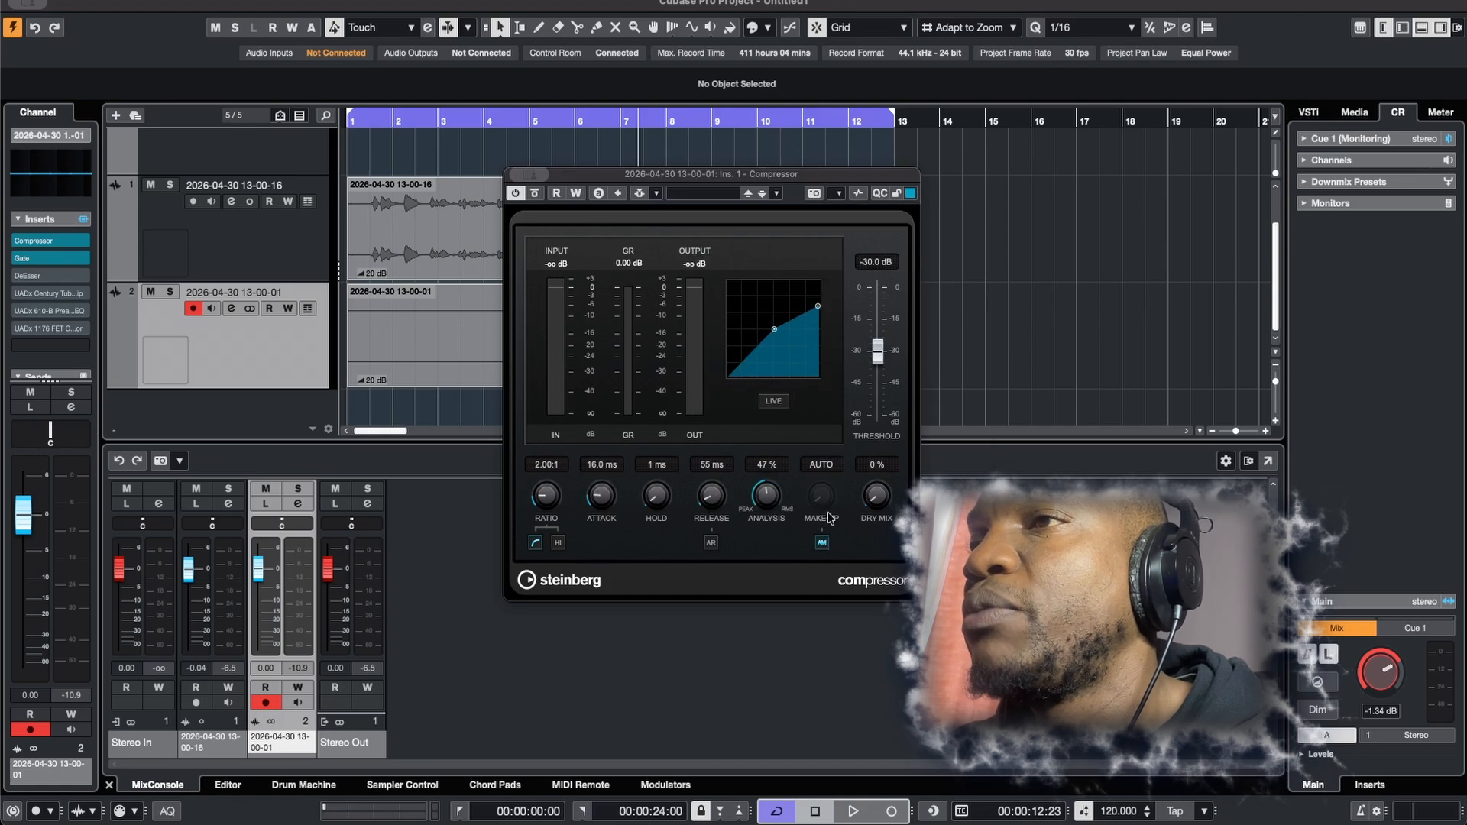
{"action": "left_click", "coordinate": [822, 543]}
{"action": "left_click_drag", "start_coordinate": [828, 499], "coordinate": [709, 495]}
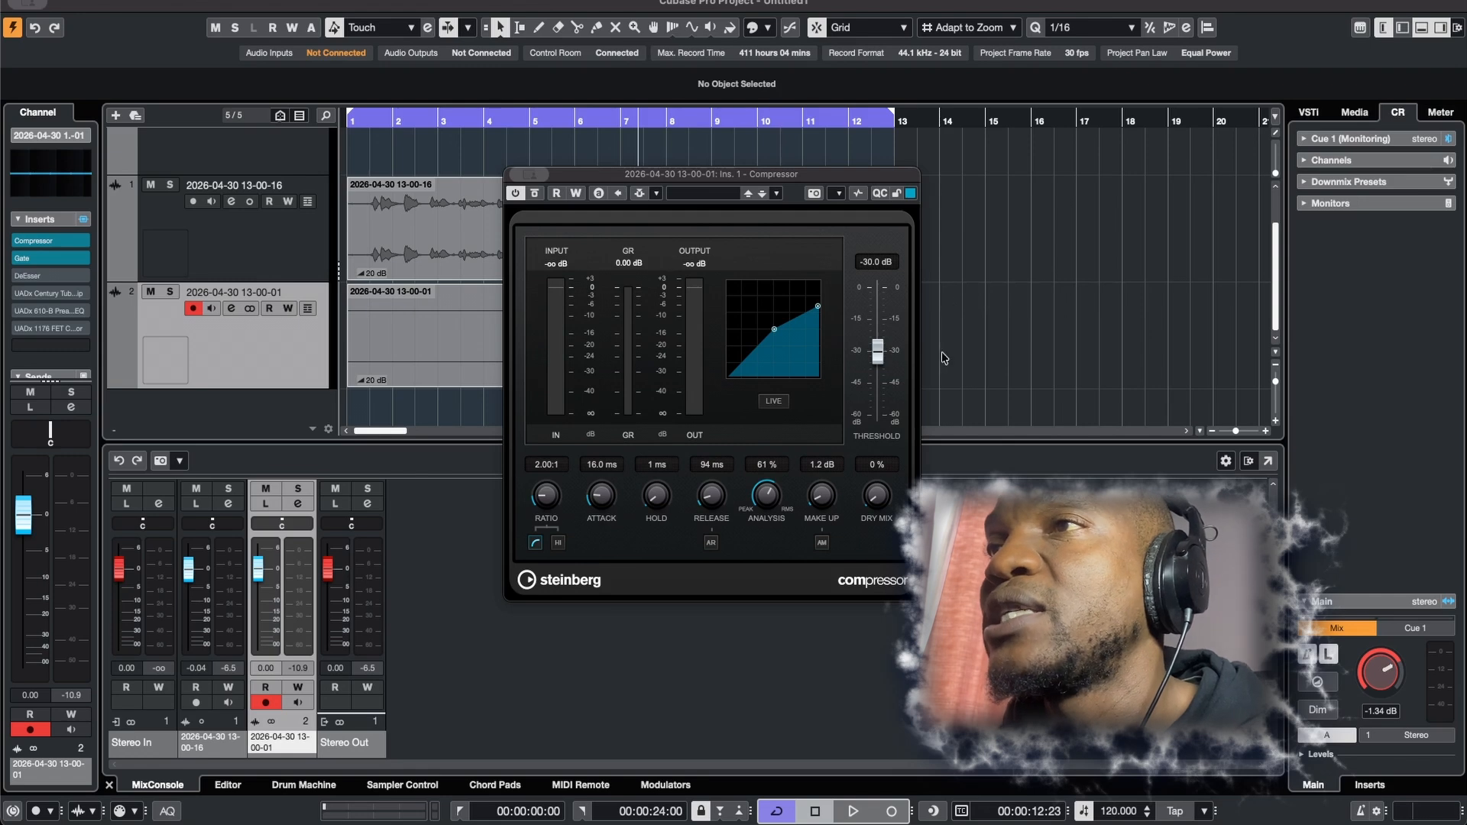
Look through the Compressor's preset list and its settings functions without choosing anything
{"action": "left_click", "coordinate": [689, 196]}
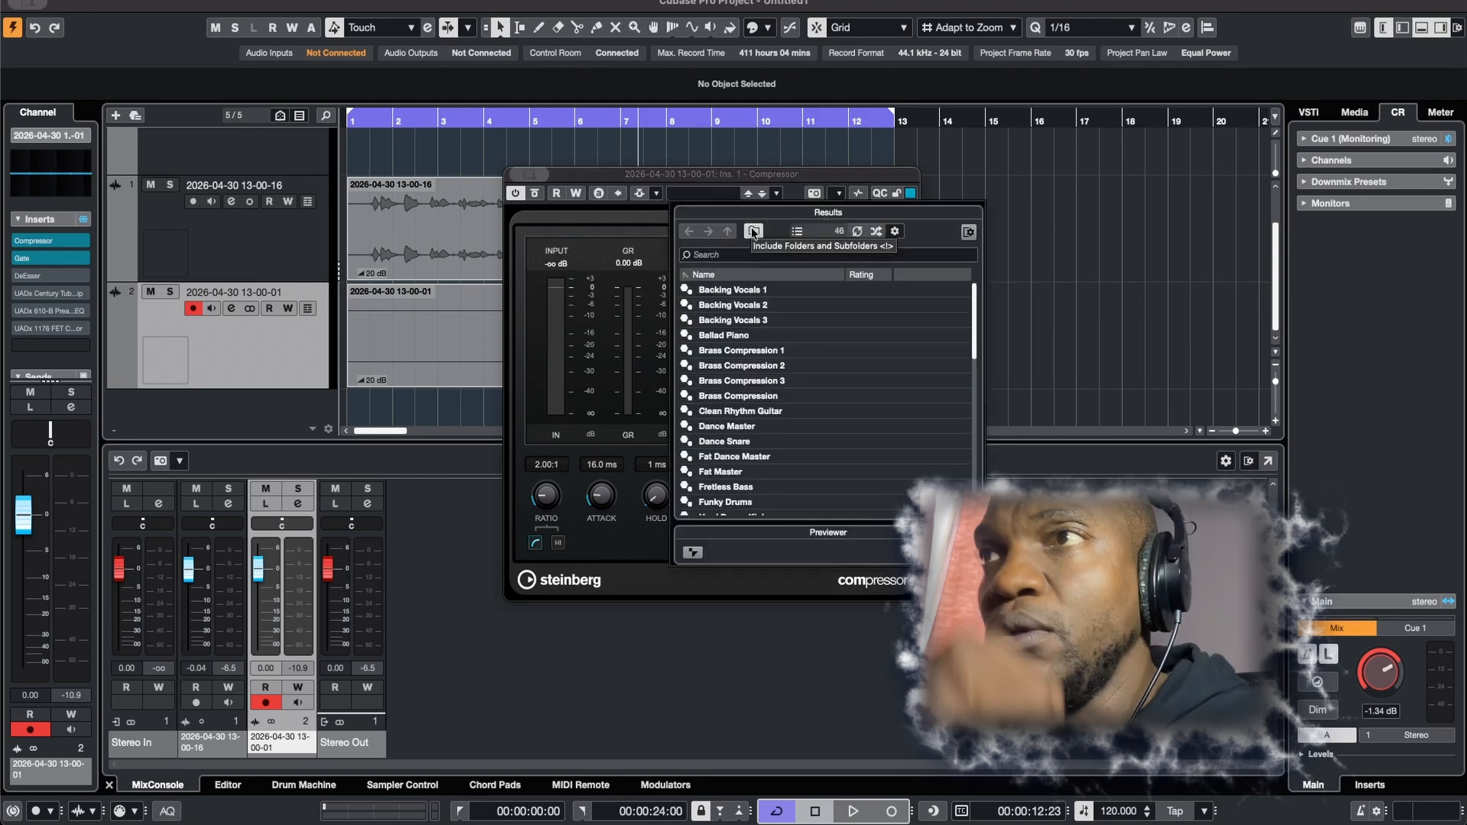
{"action": "left_click", "coordinate": [619, 228]}
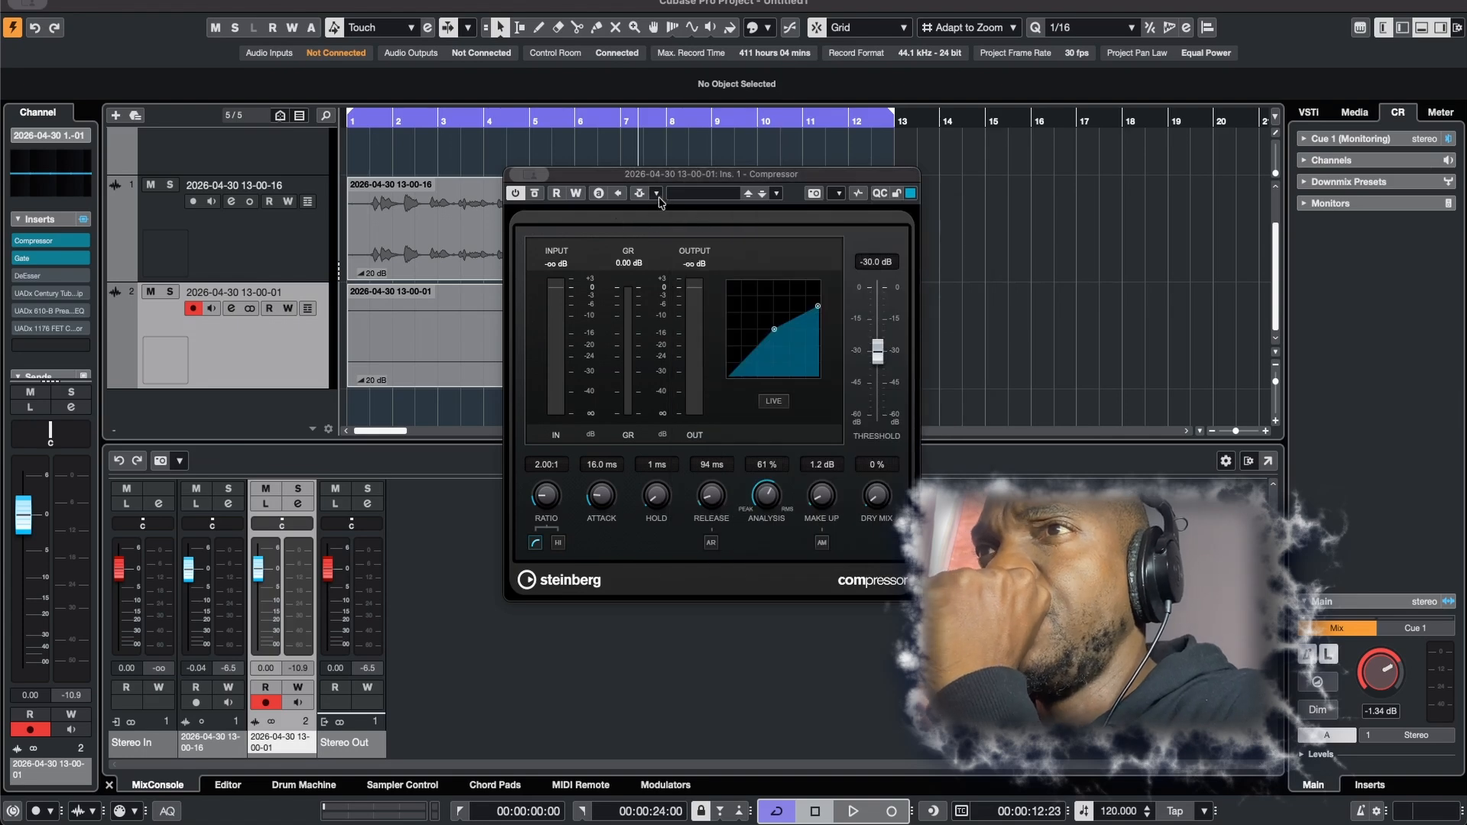
{"action": "left_click", "coordinate": [657, 195]}
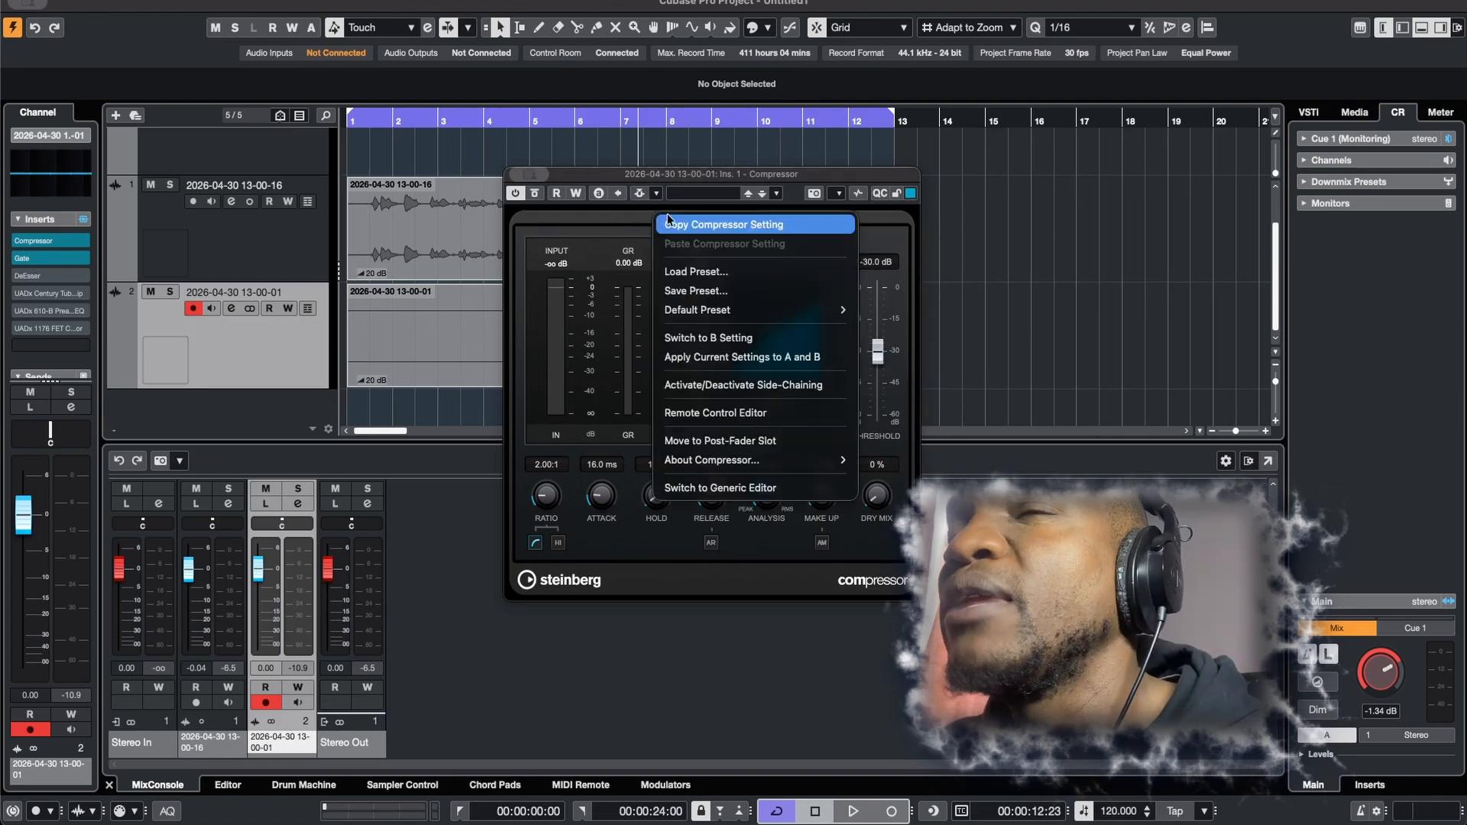
{"action": "left_click", "coordinate": [621, 234]}
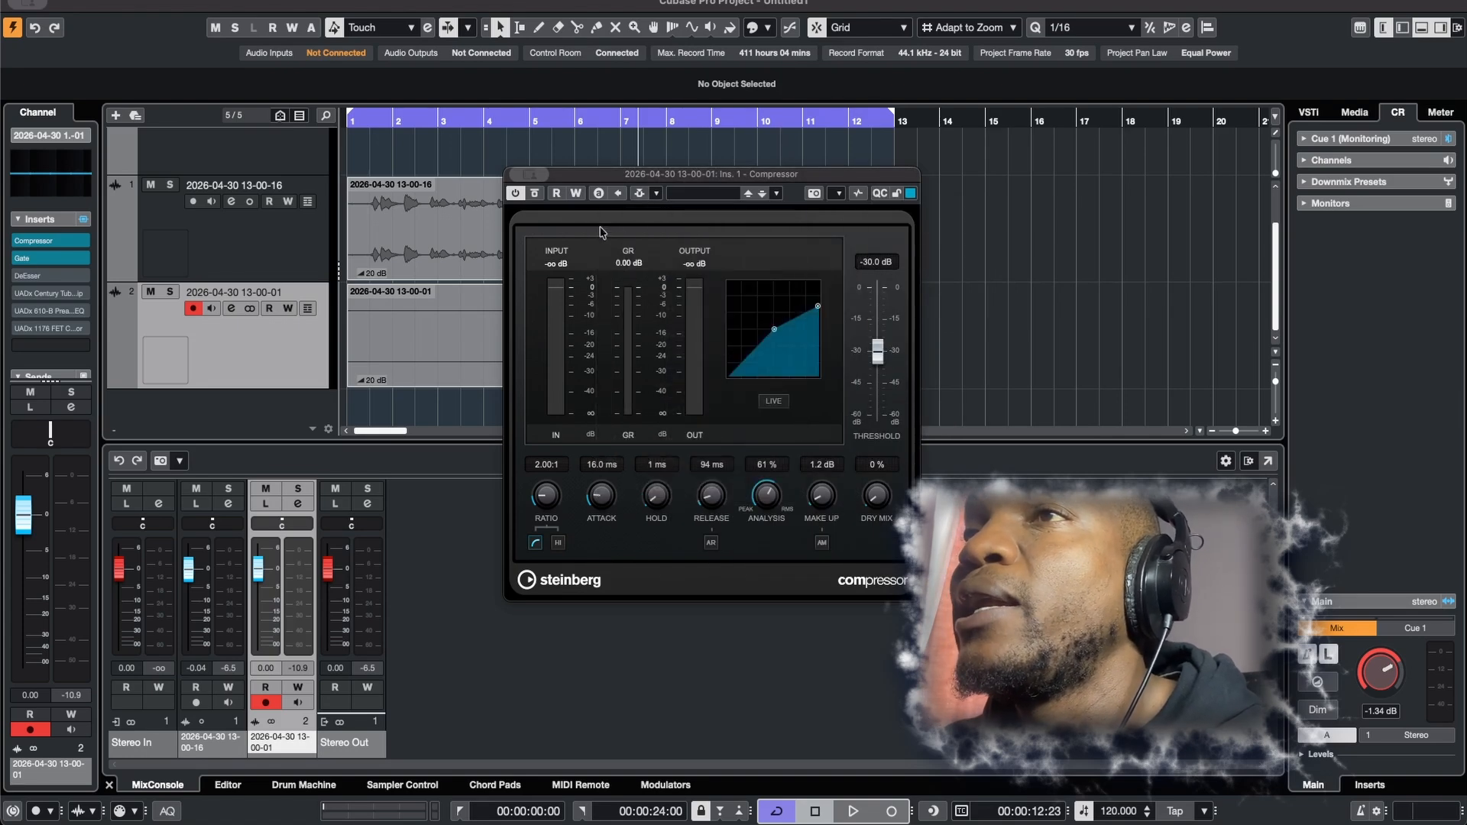
Save the Compressor settings as a preset named "00." plus the creator's name in possessive form and "Preset"
{"action": "right_click", "coordinate": [661, 217]}
{"action": "mouse_move", "coordinate": [678, 312]}
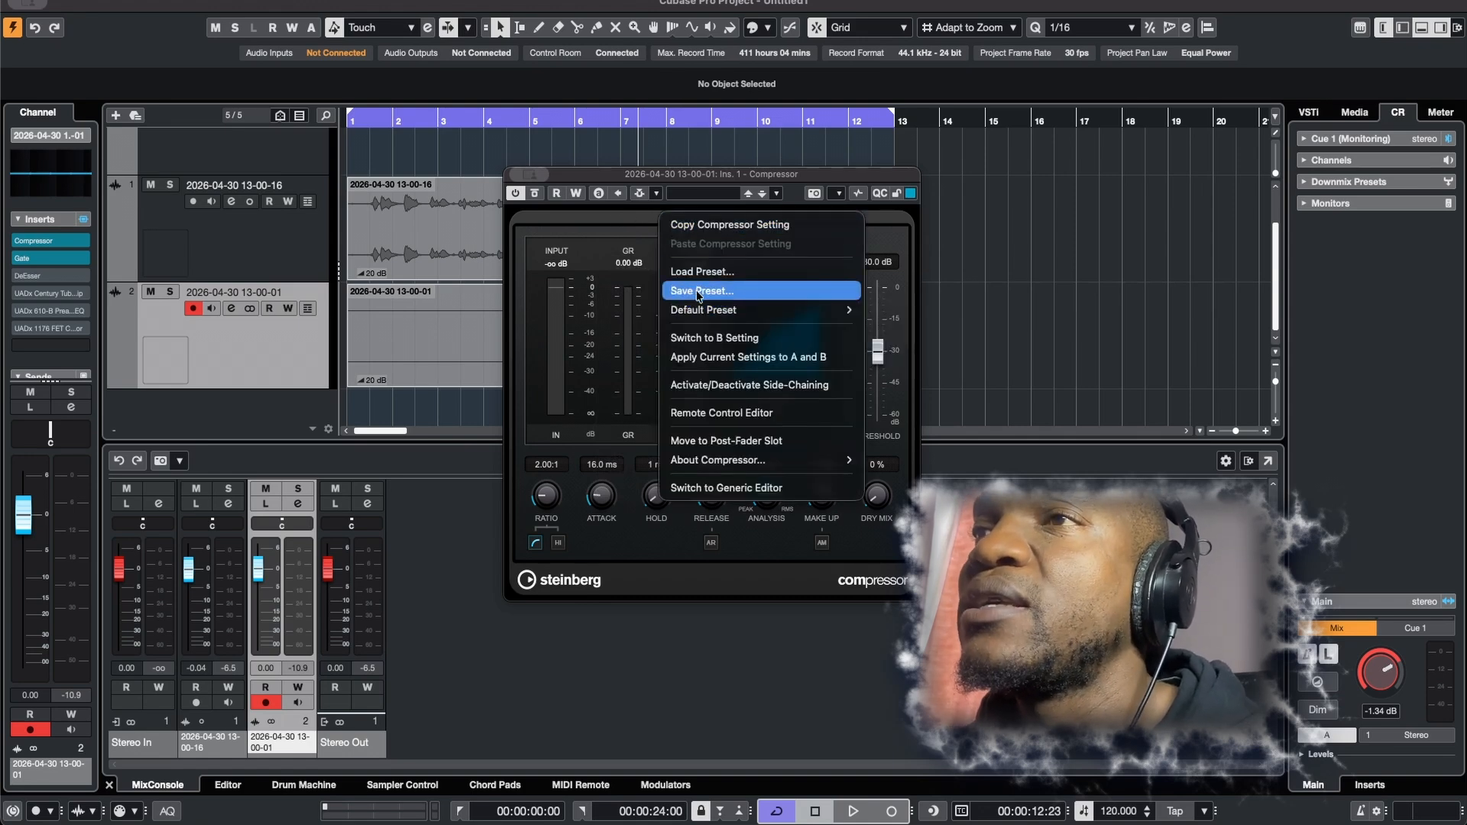
{"action": "left_click", "coordinate": [698, 297]}
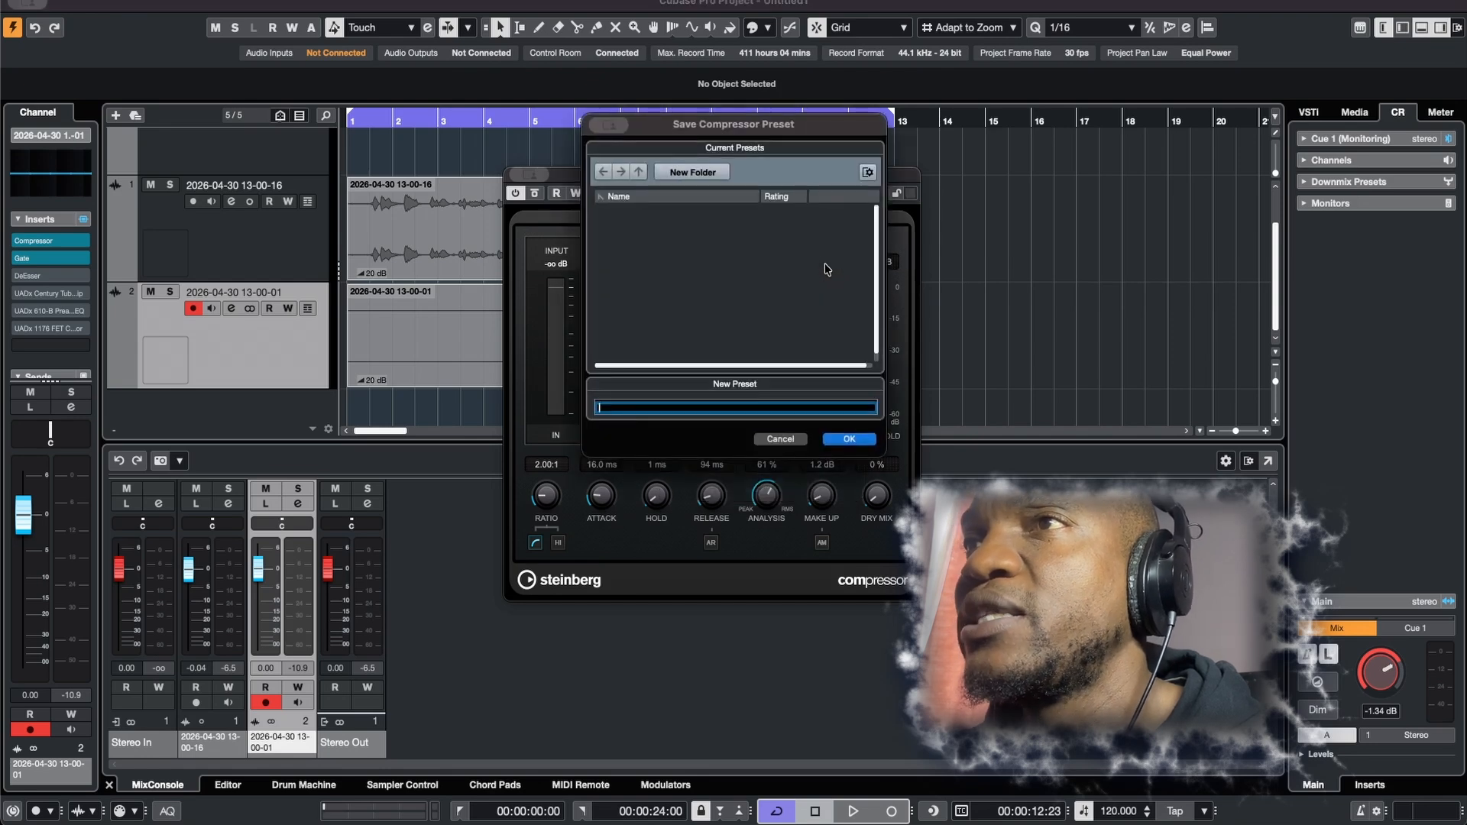
{"action": "type", "text": "00"}
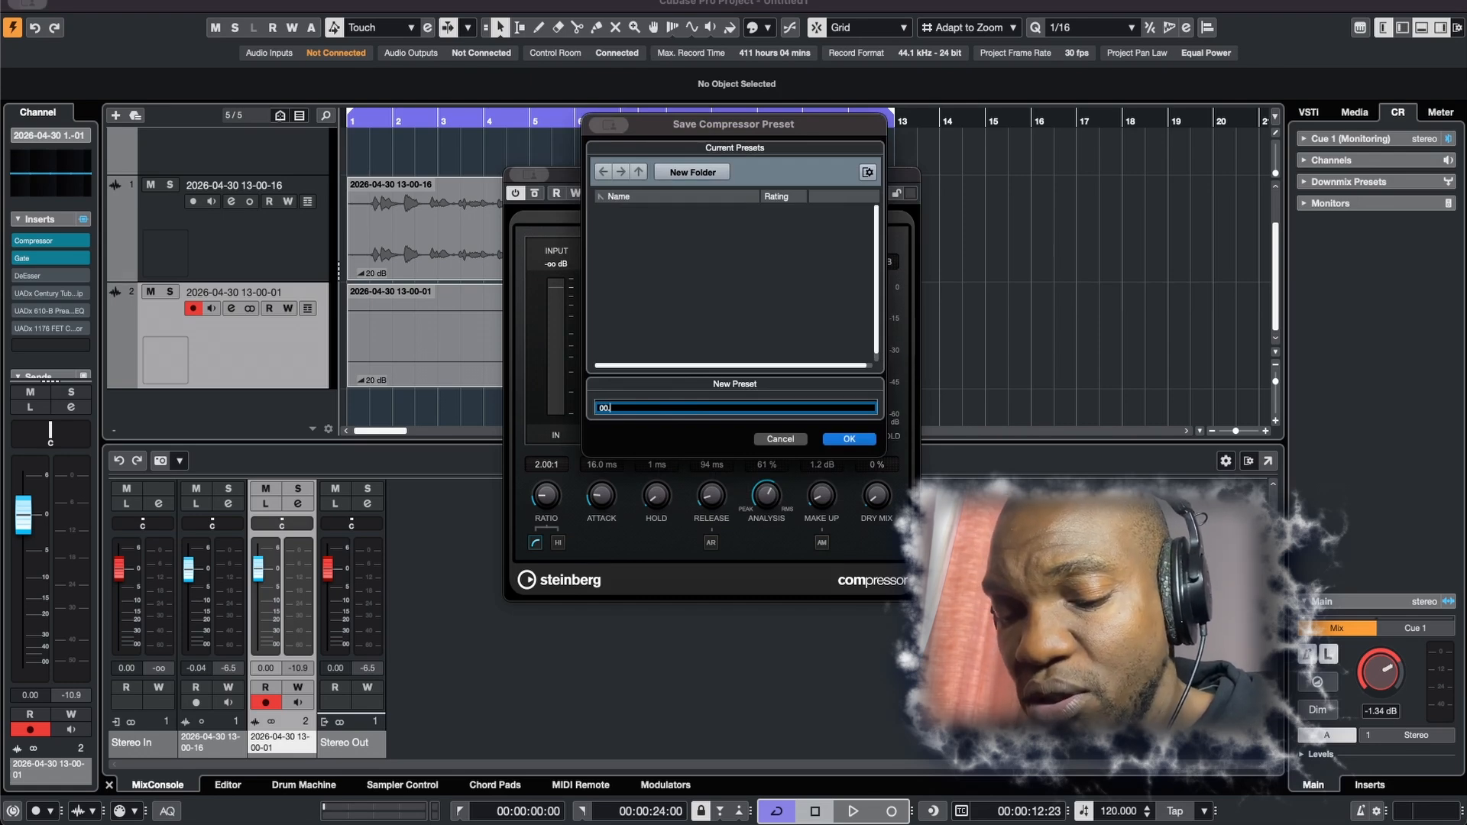
{"action": "type", "text": ".Dence"}
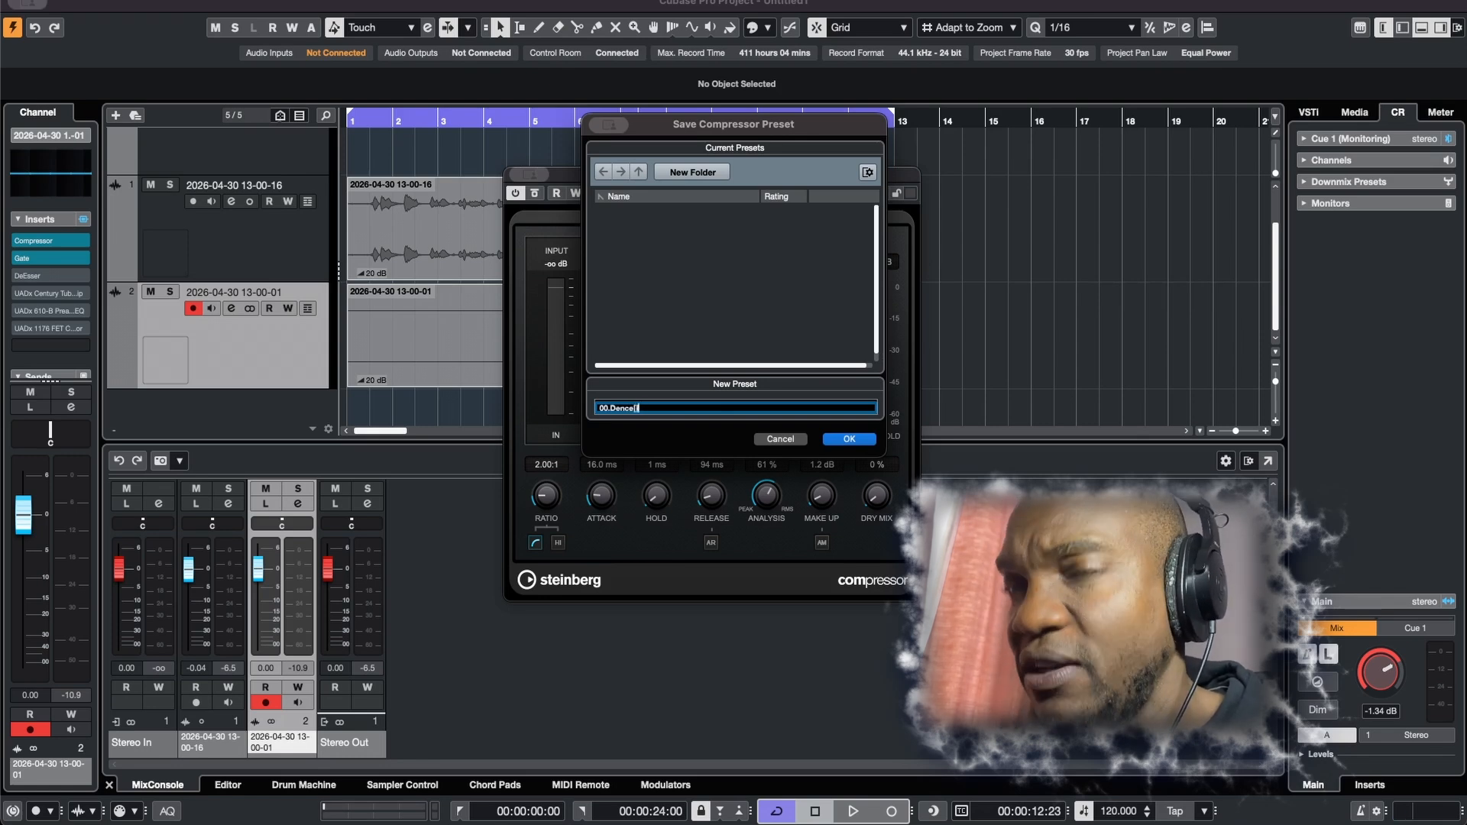
{"action": "key", "text": "BackSpace"}
{"action": "key", "text": "BackSpace"}
{"action": "type", "text": "vee's"}
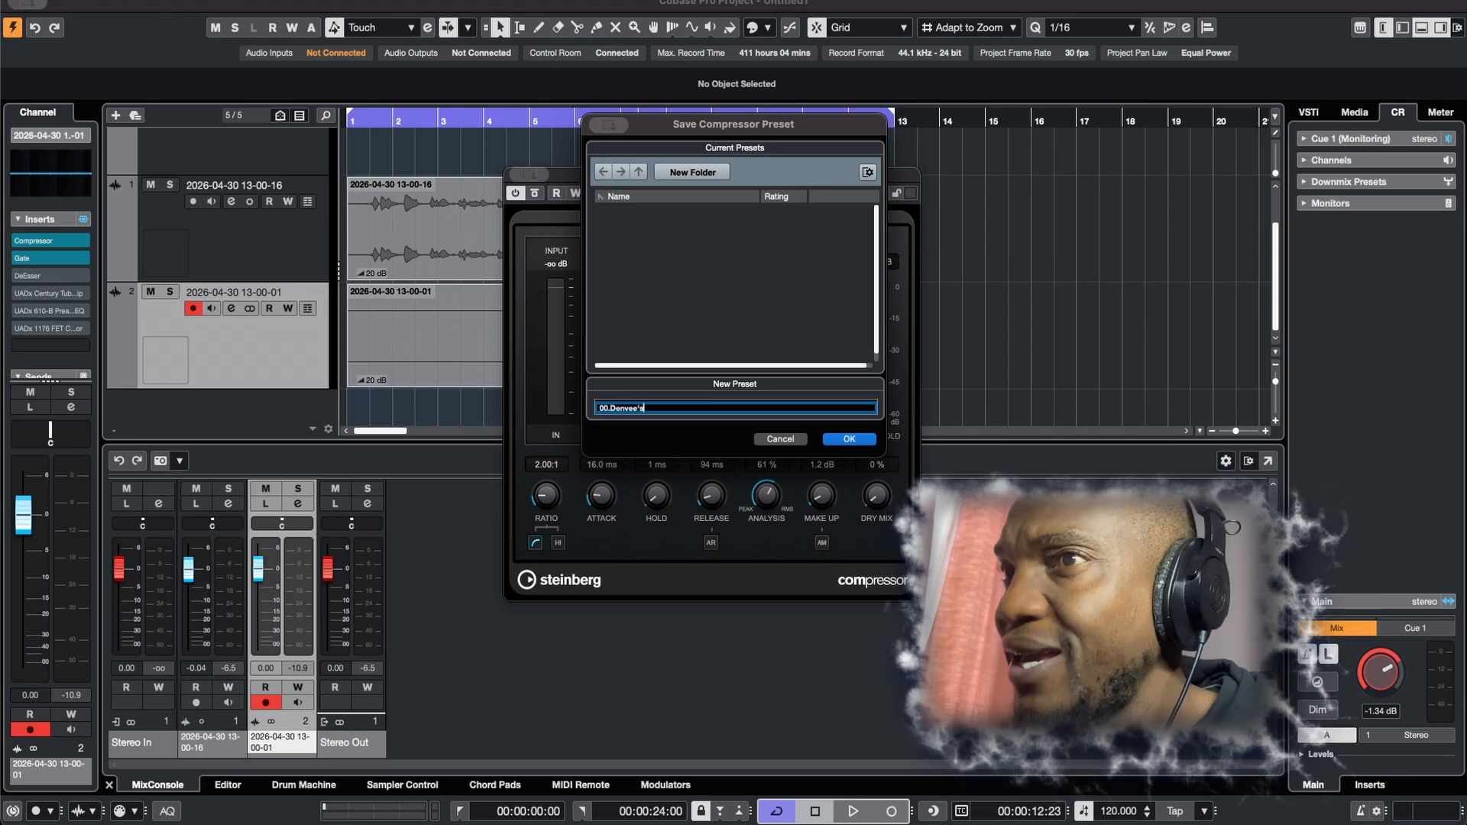
{"action": "type", "text": " Prese"}
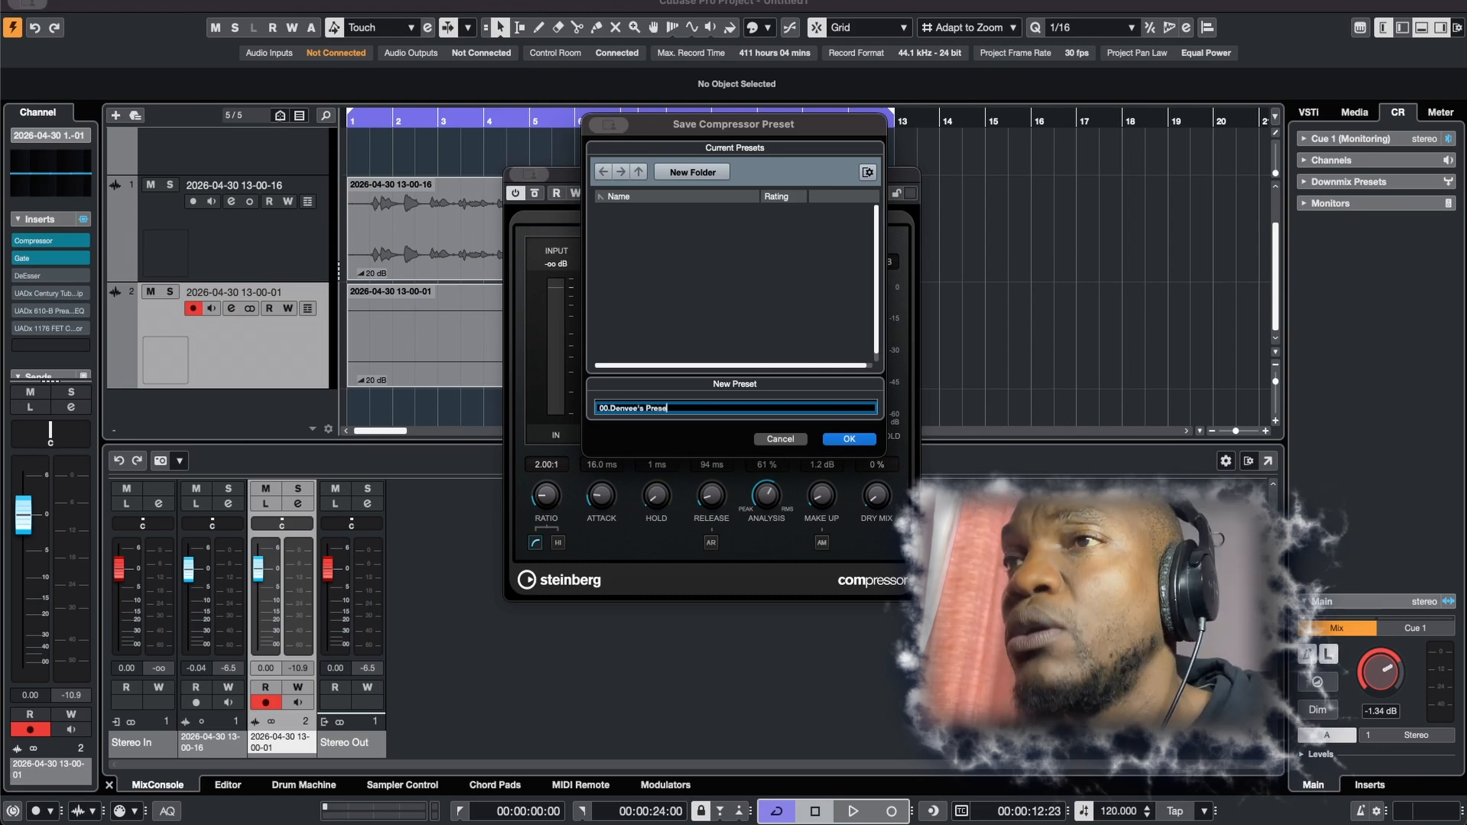
{"action": "type", "text": "t"}
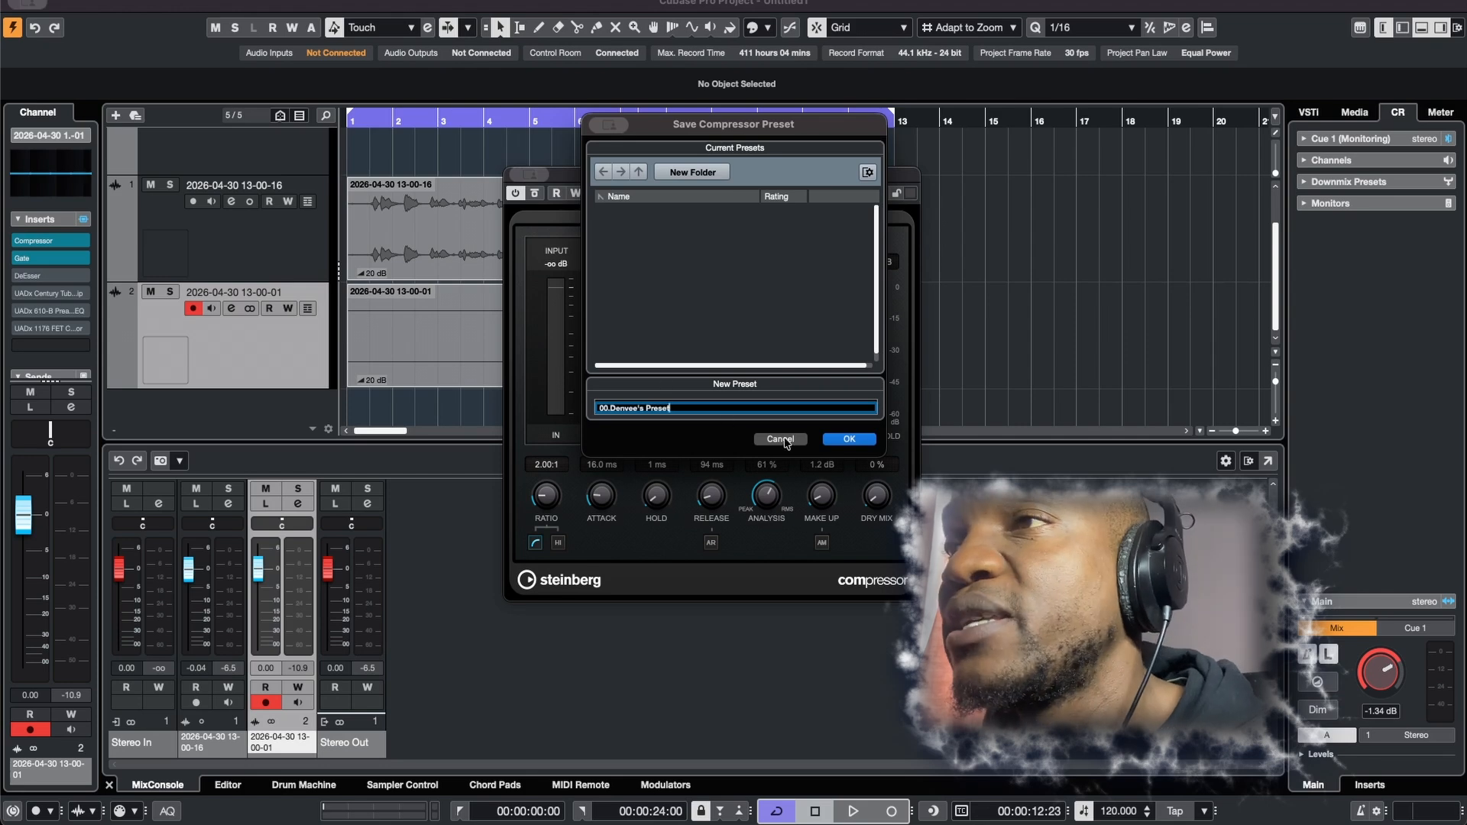
{"action": "left_click", "coordinate": [850, 439]}
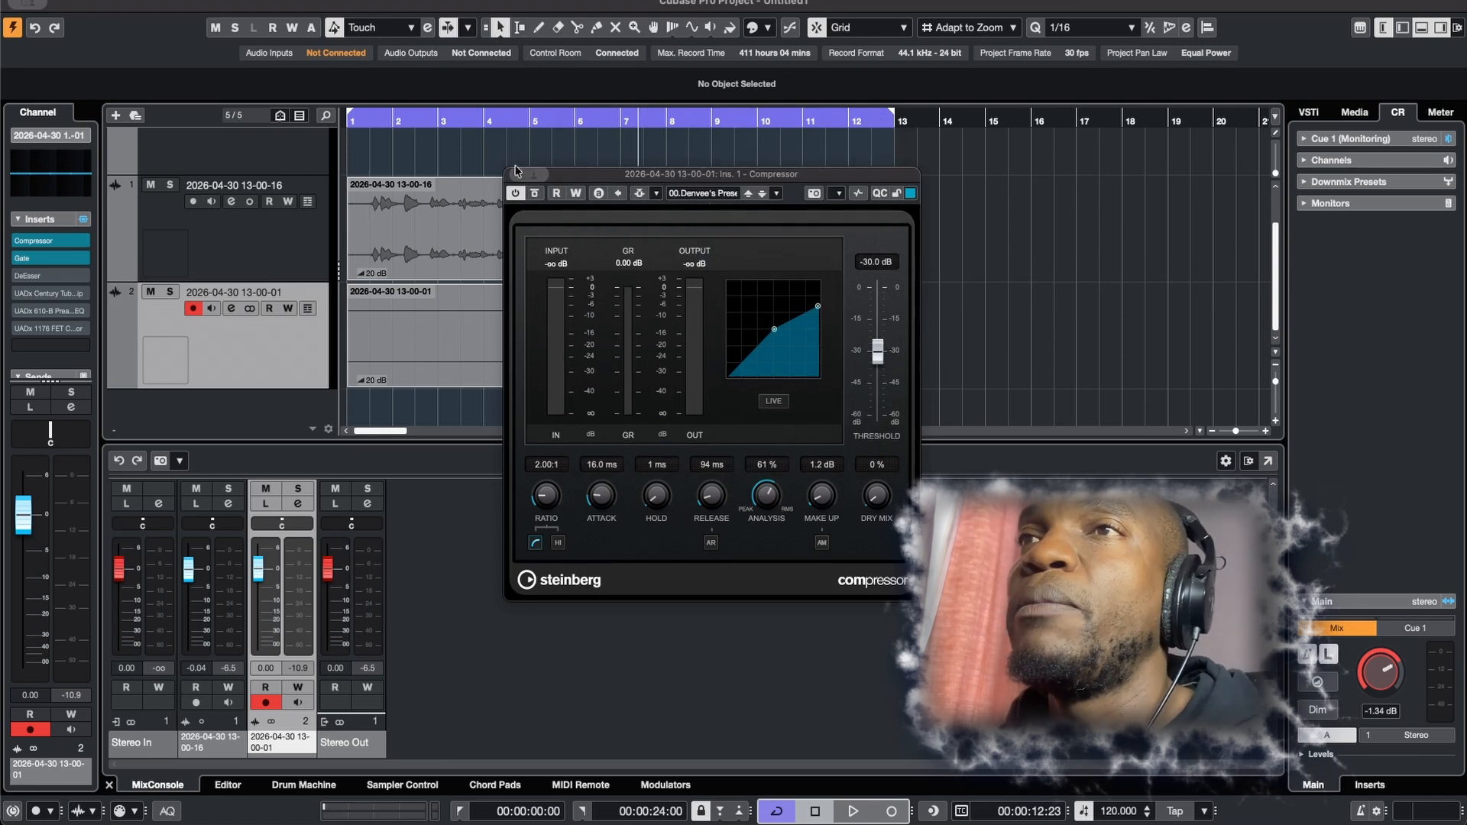
{"action": "scroll", "coordinate": [230, 306], "scroll_direction": "up", "scroll_amount": 2}
{"action": "left_click", "coordinate": [42, 346]}
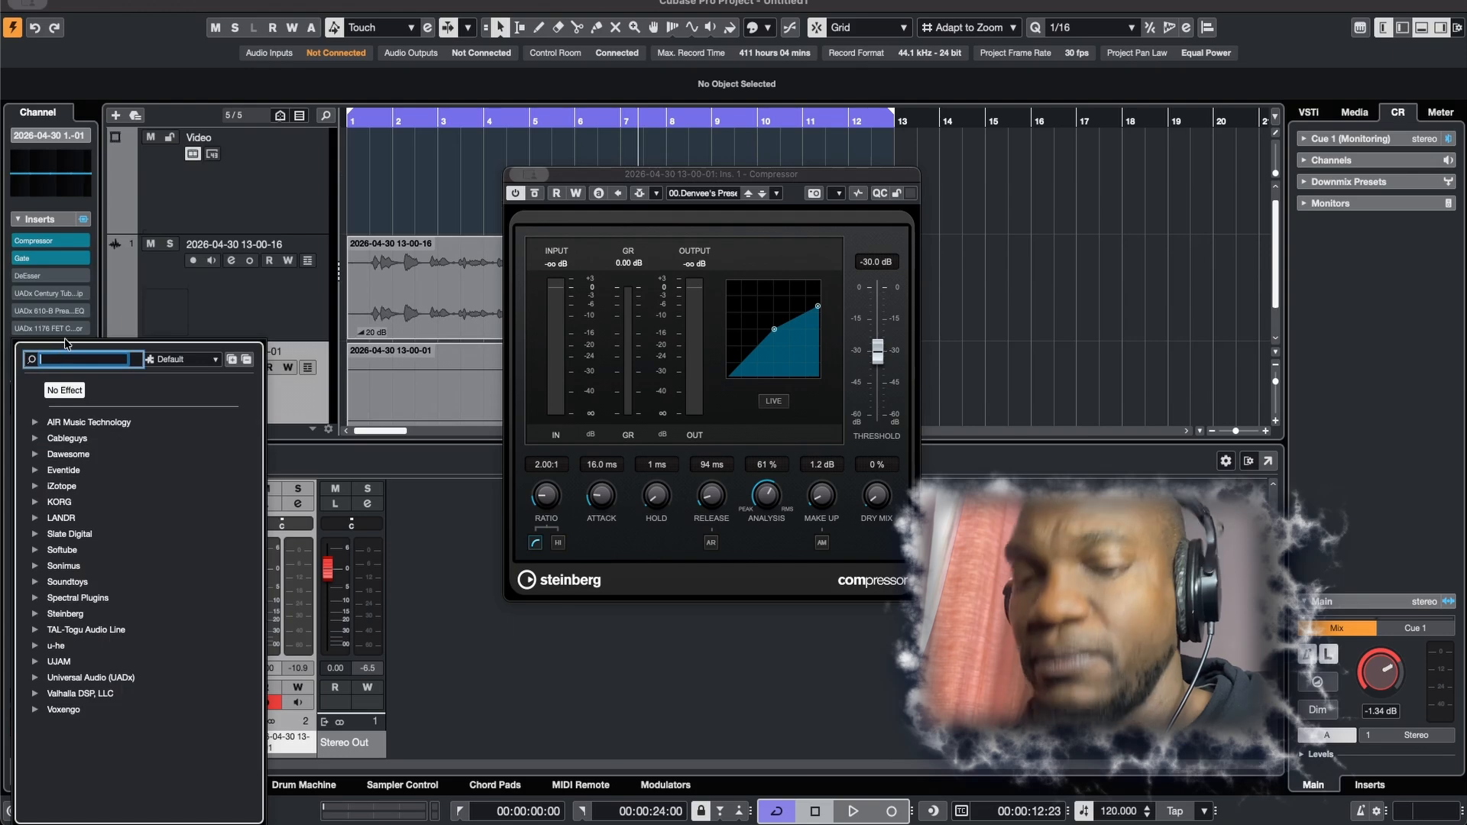
{"action": "type", "text": "comp"}
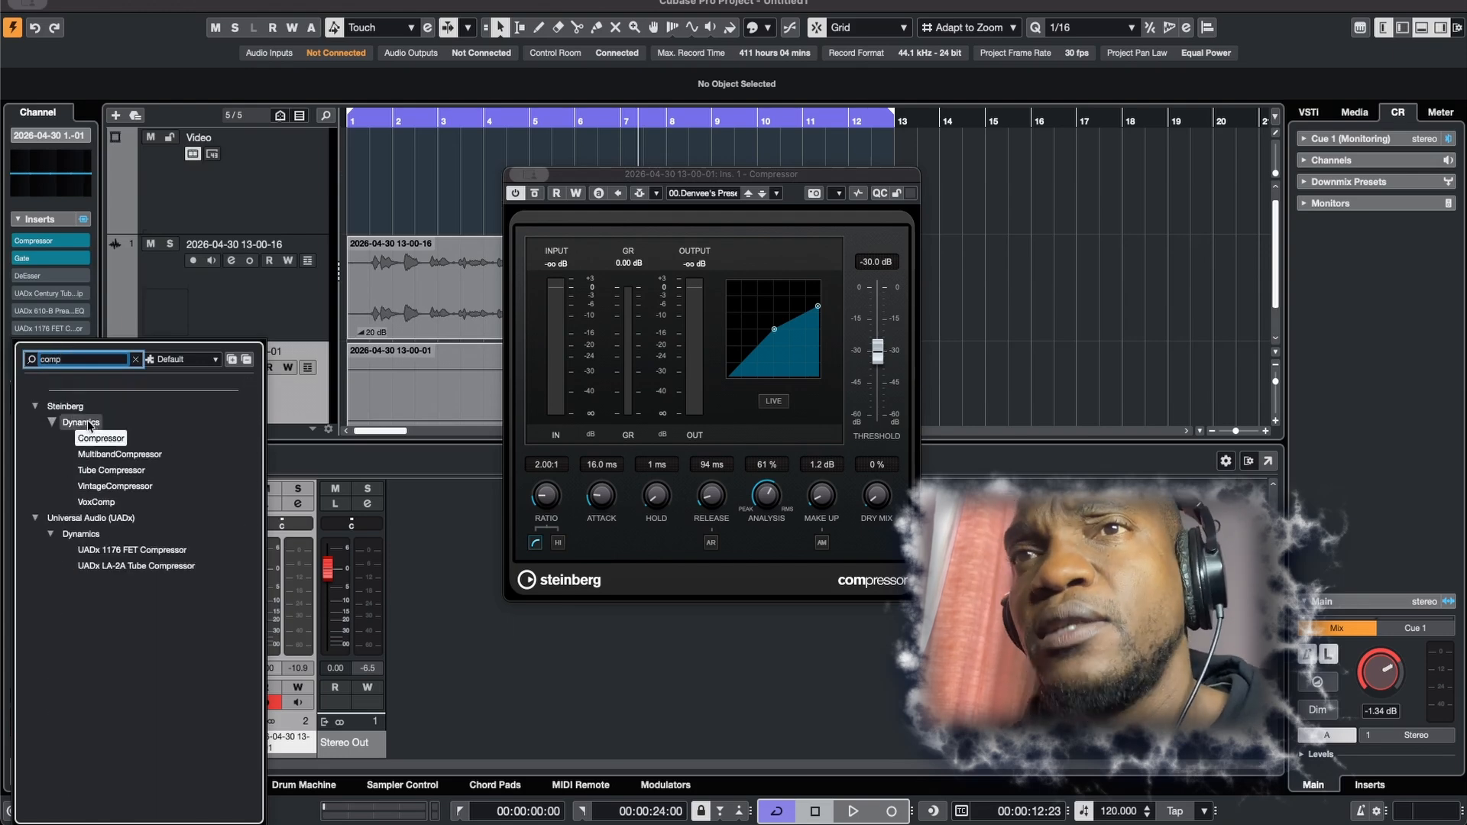
{"action": "left_click", "coordinate": [95, 439]}
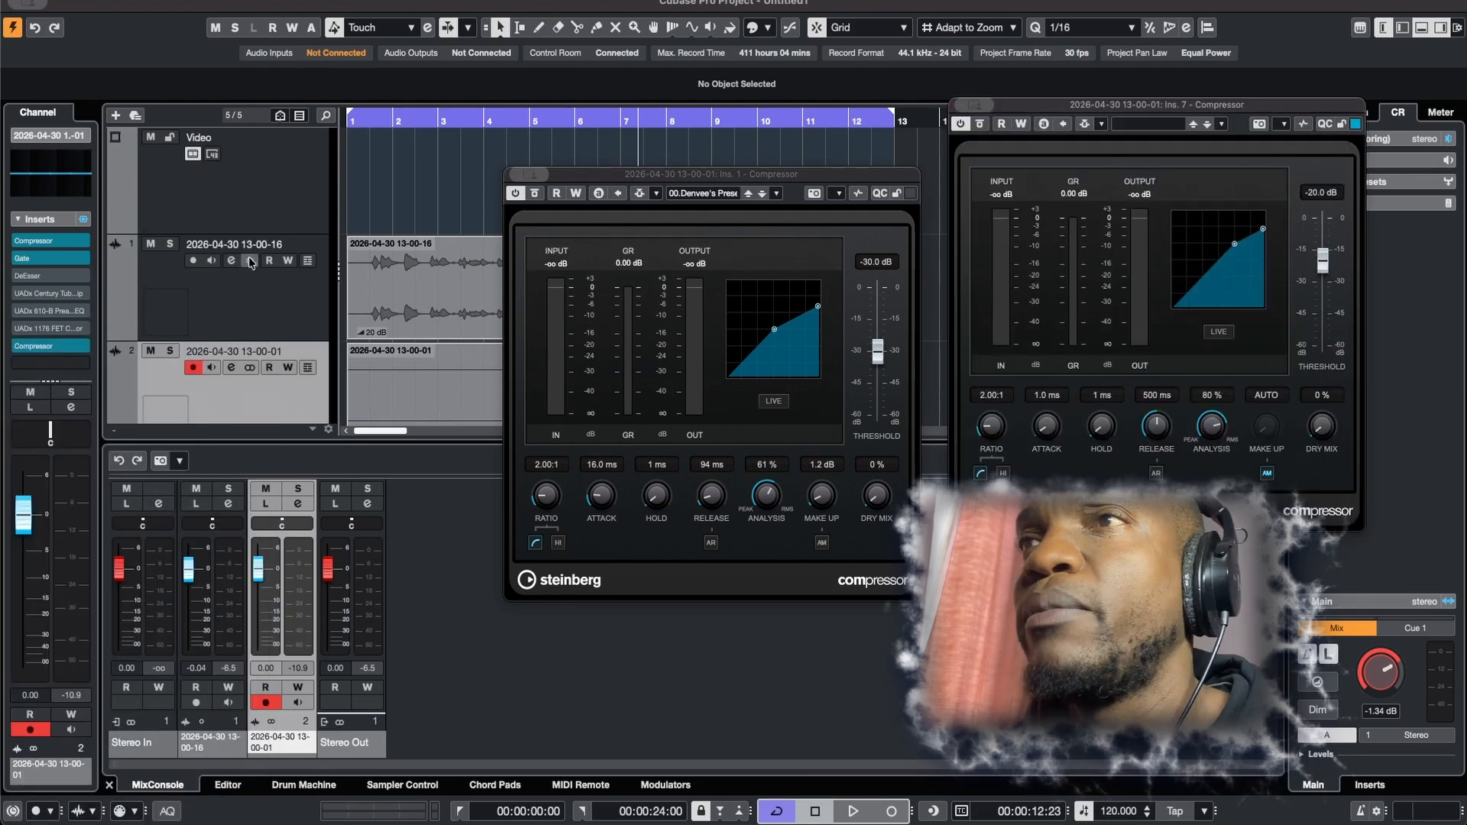
Load the newly saved "00." preset into the second Compressor, lower its attack to 14.0 ms and close the Compressor windows
{"action": "left_click", "coordinate": [1131, 126]}
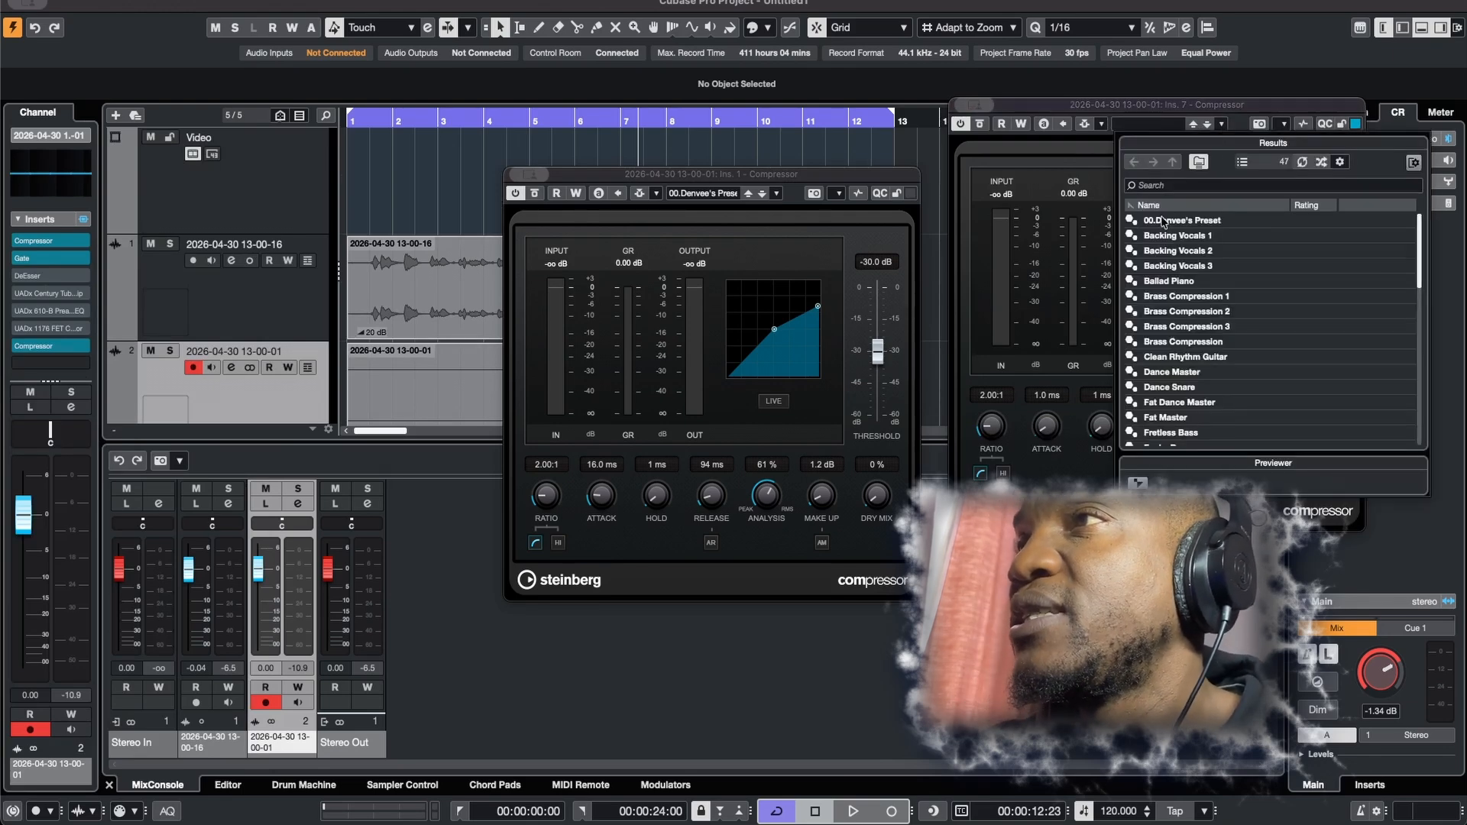
{"action": "left_click", "coordinate": [1191, 222]}
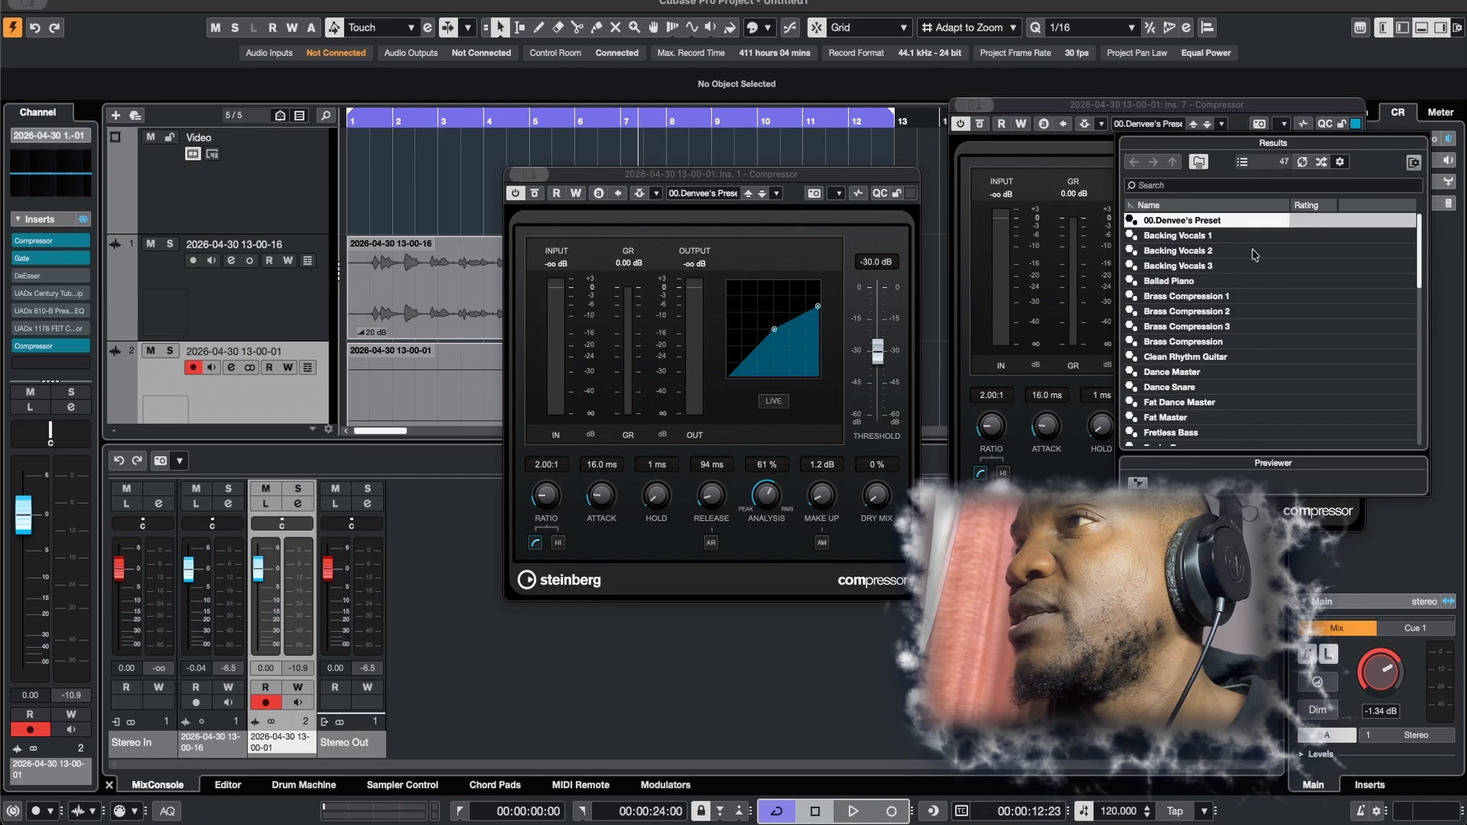
{"action": "left_click", "coordinate": [1201, 515]}
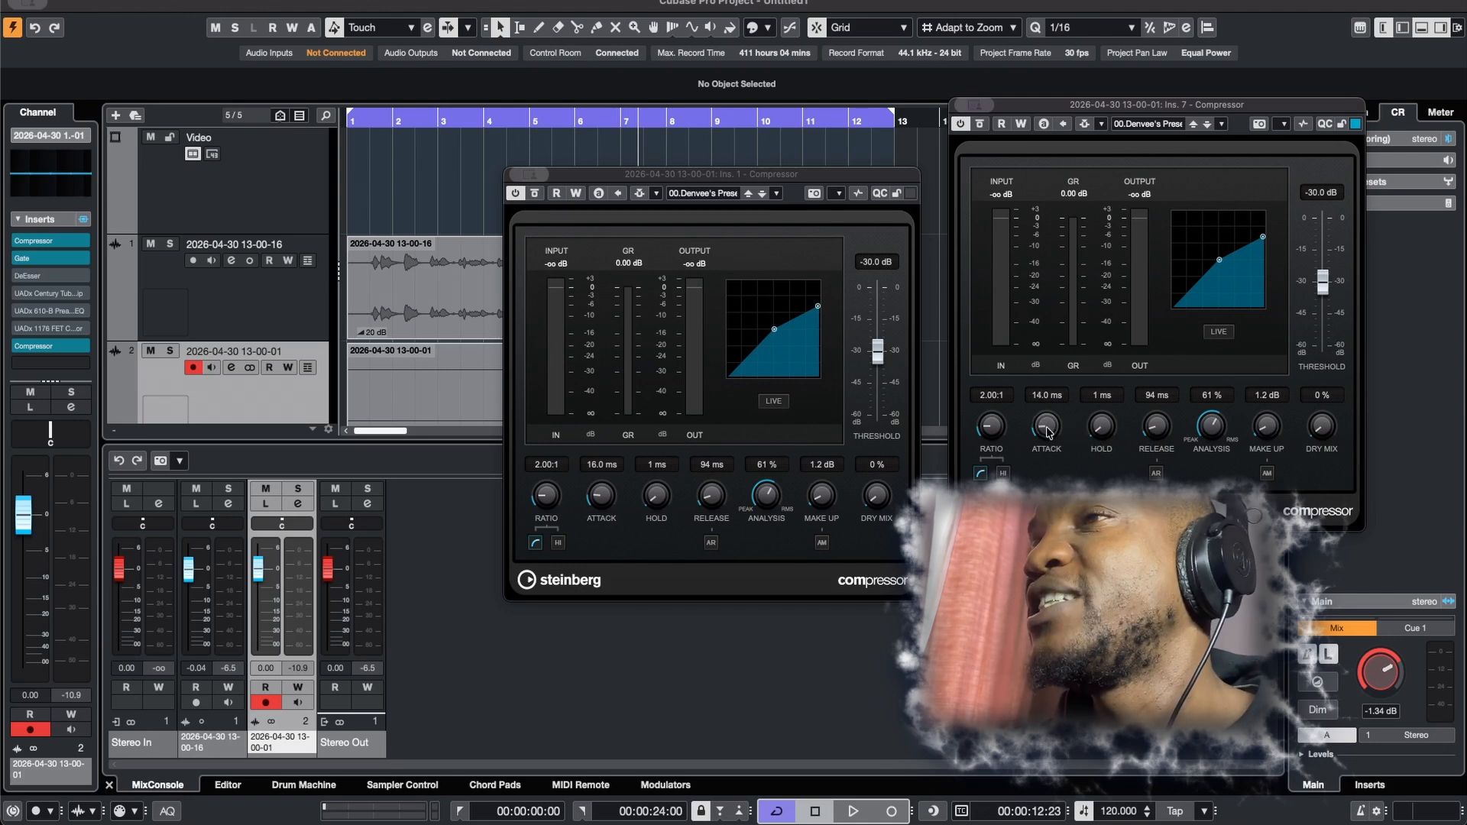
{"action": "scroll", "coordinate": [1046, 436], "scroll_direction": "down", "scroll_amount": 1}
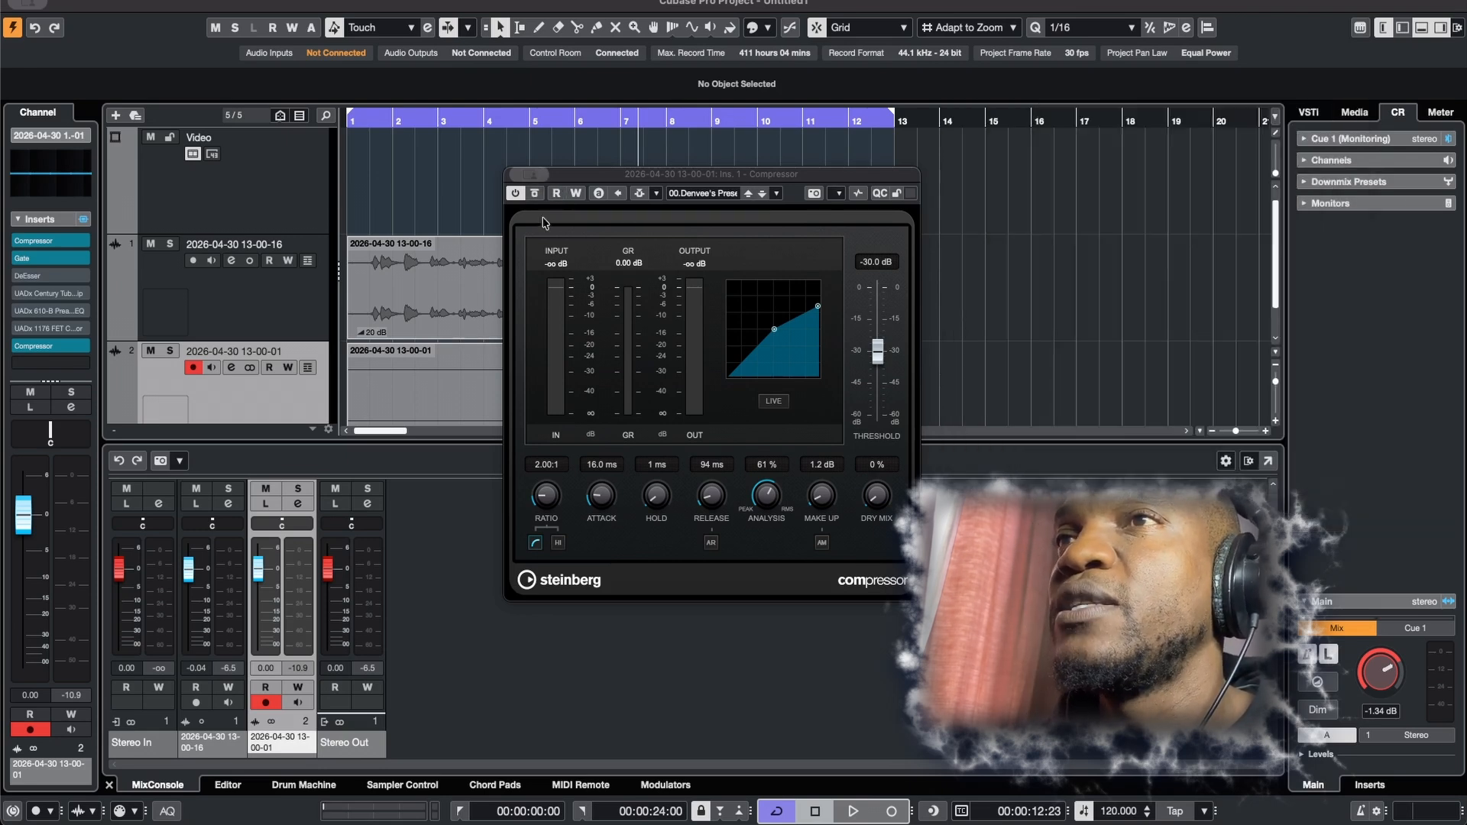
{"action": "key", "text": "super+w"}
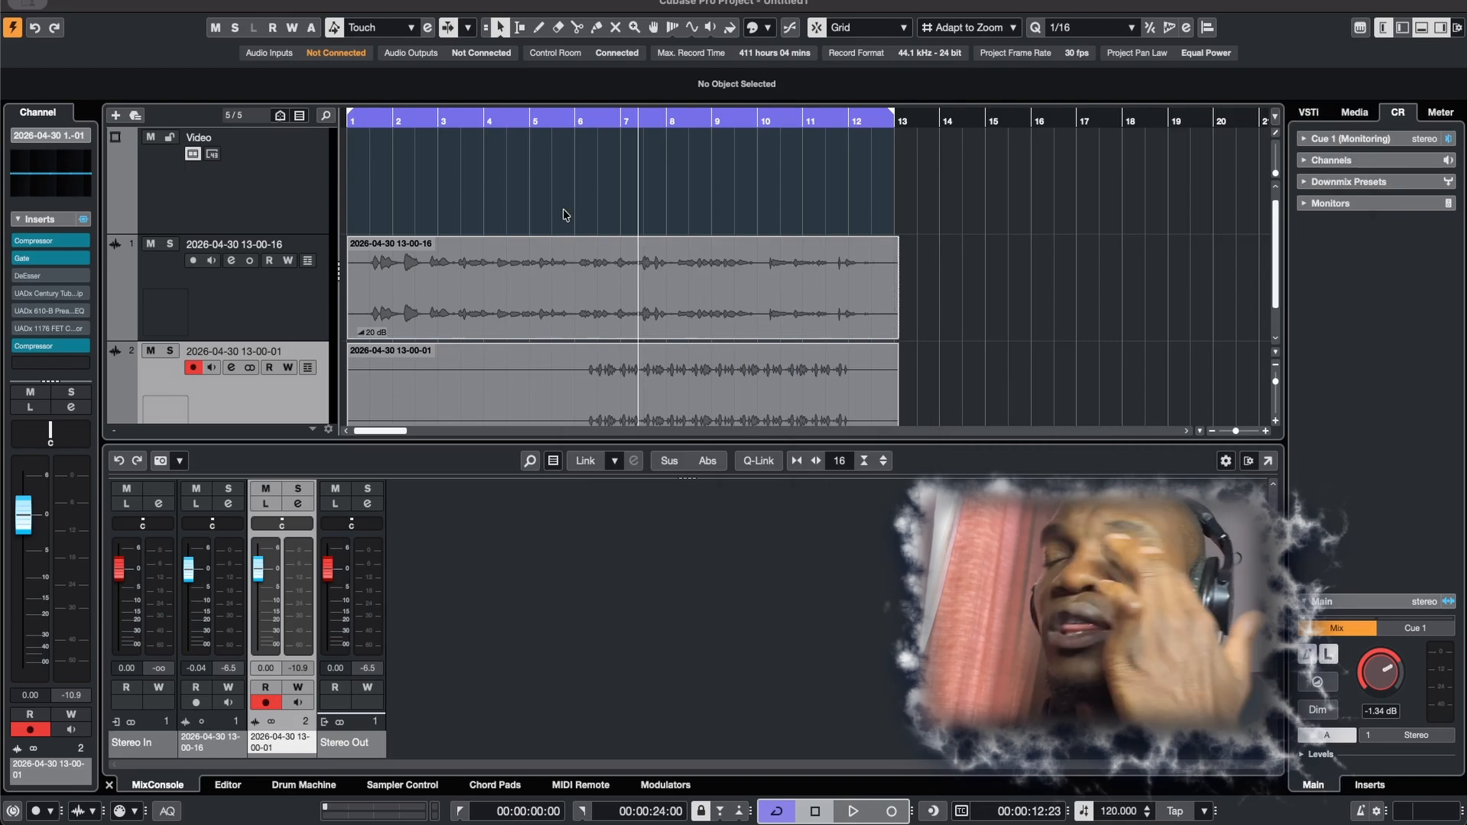
Add one instrument track using Retrologue, with all MIDI inputs and the Stereo Out output
{"action": "right_click", "coordinate": [281, 385]}
{"action": "mouse_move", "coordinate": [284, 393]}
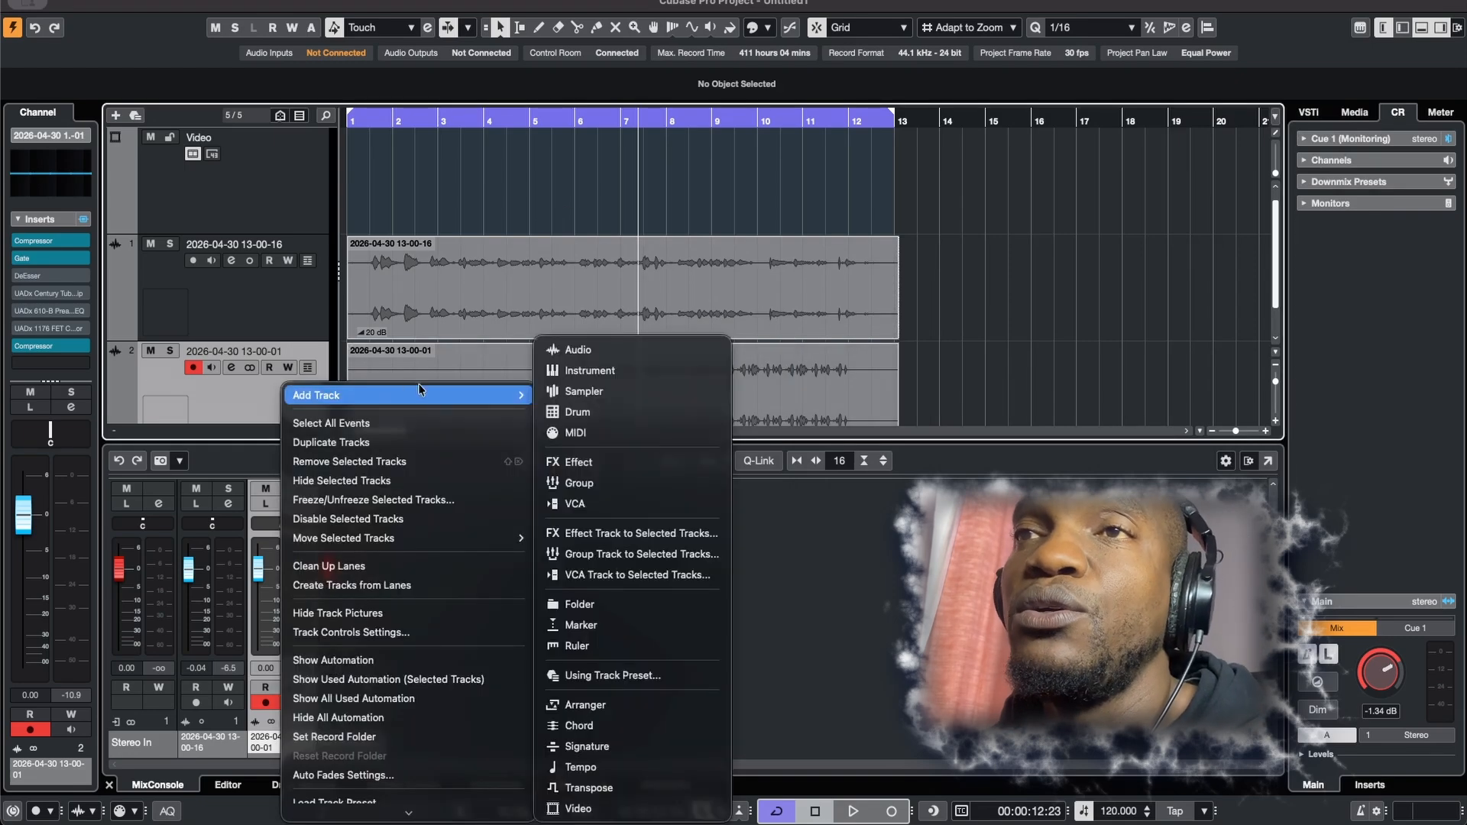
{"action": "left_click", "coordinate": [614, 374]}
{"action": "left_click", "coordinate": [810, 247]}
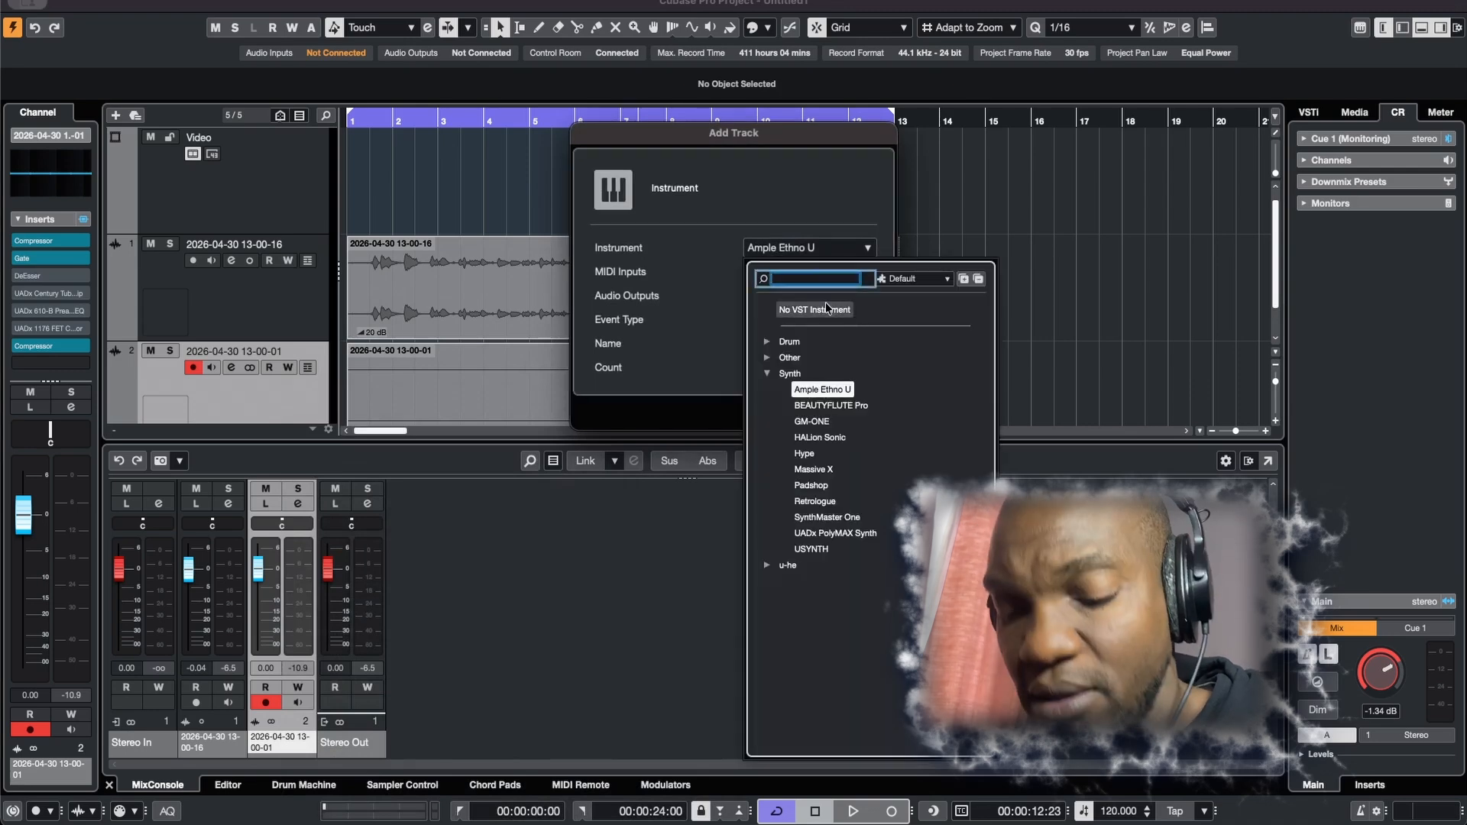
{"action": "type", "text": "ret"}
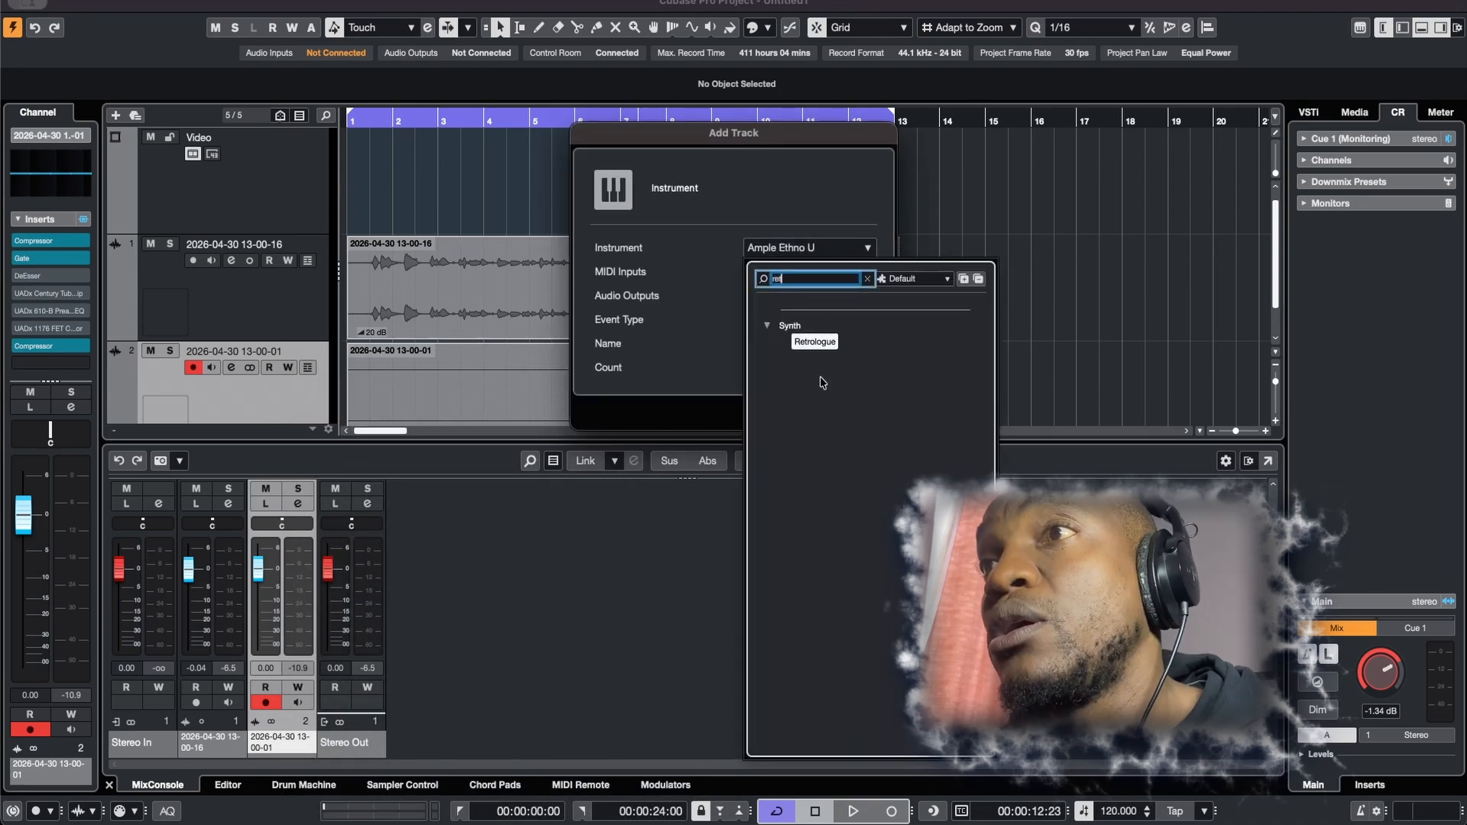
{"action": "left_click", "coordinate": [815, 341]}
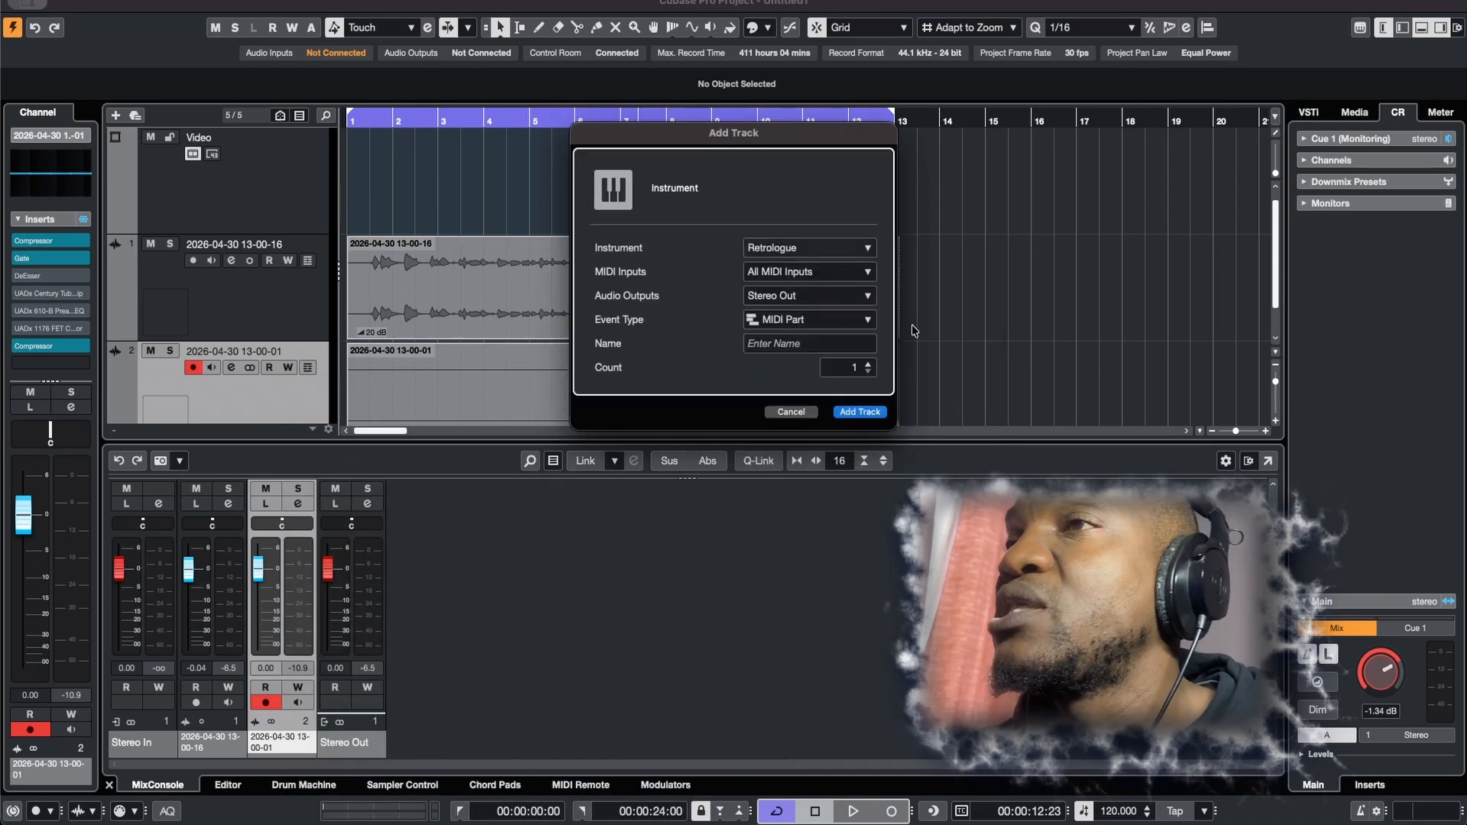
{"action": "left_click", "coordinate": [866, 412]}
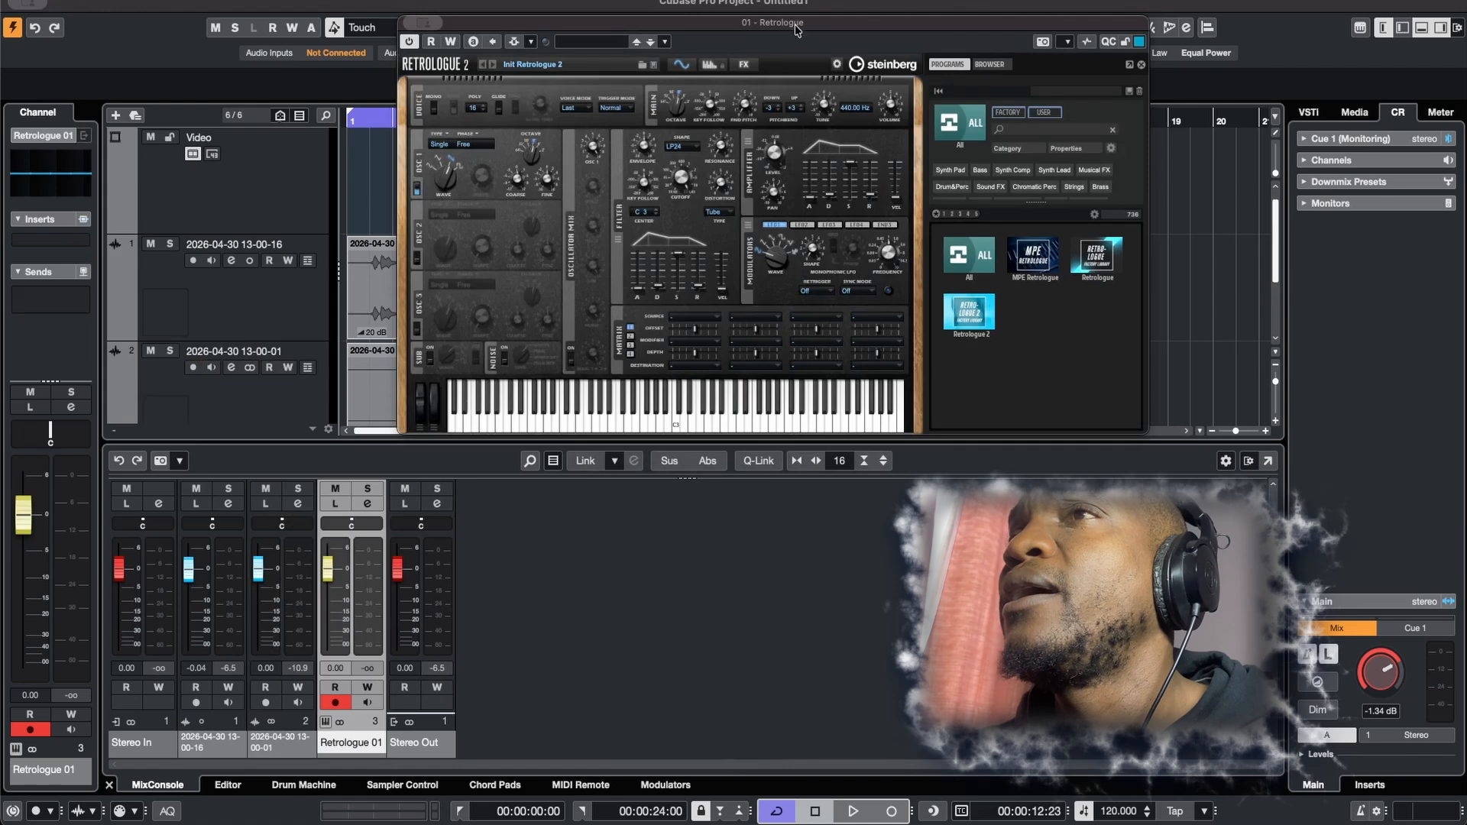
Bring up Retrologue's arpeggiator page and switch the arpeggiator on
{"action": "left_click_drag", "start_coordinate": [795, 29], "coordinate": [719, 228]}
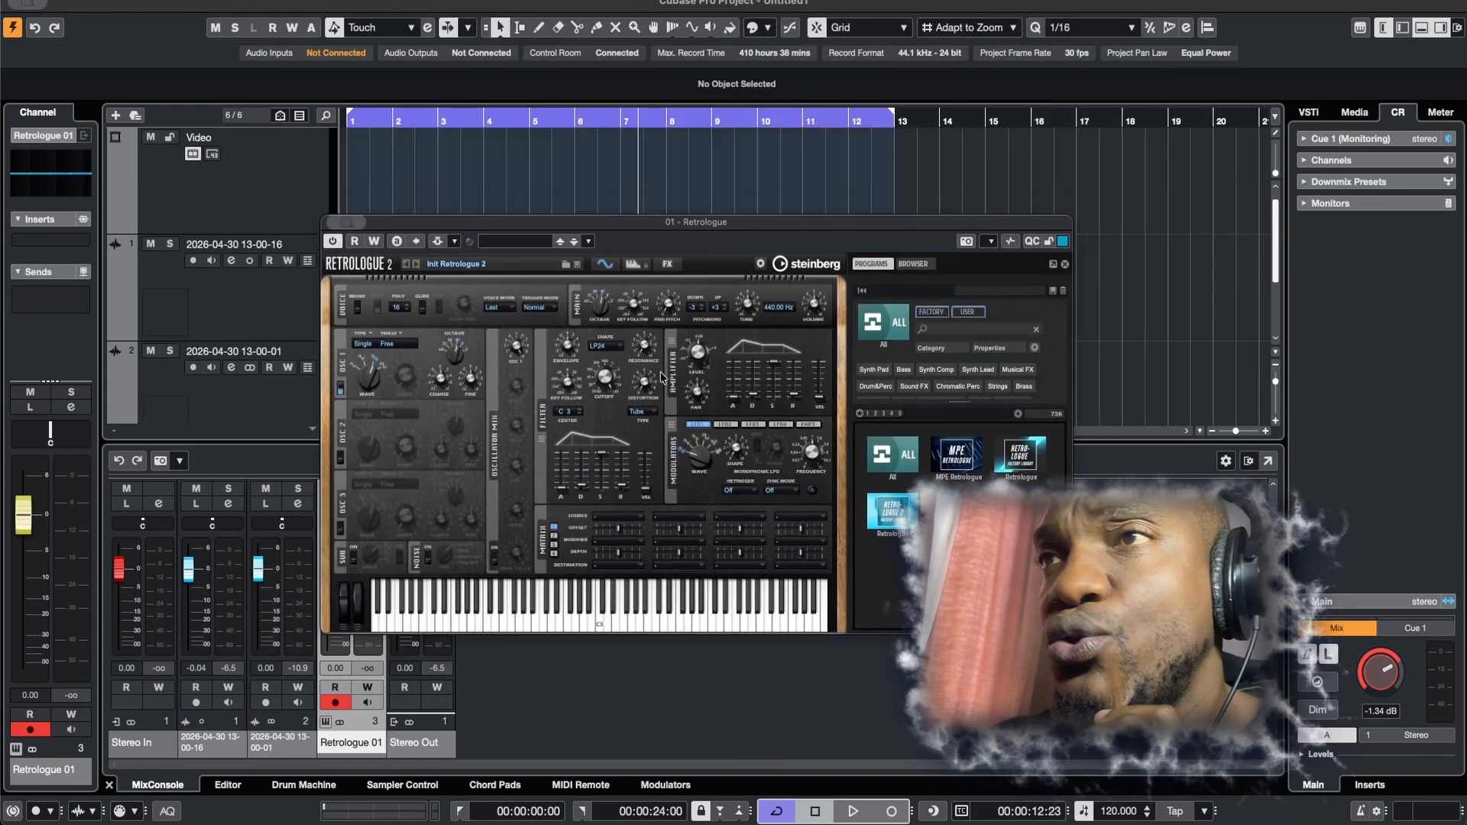
{"action": "left_click", "coordinate": [631, 264]}
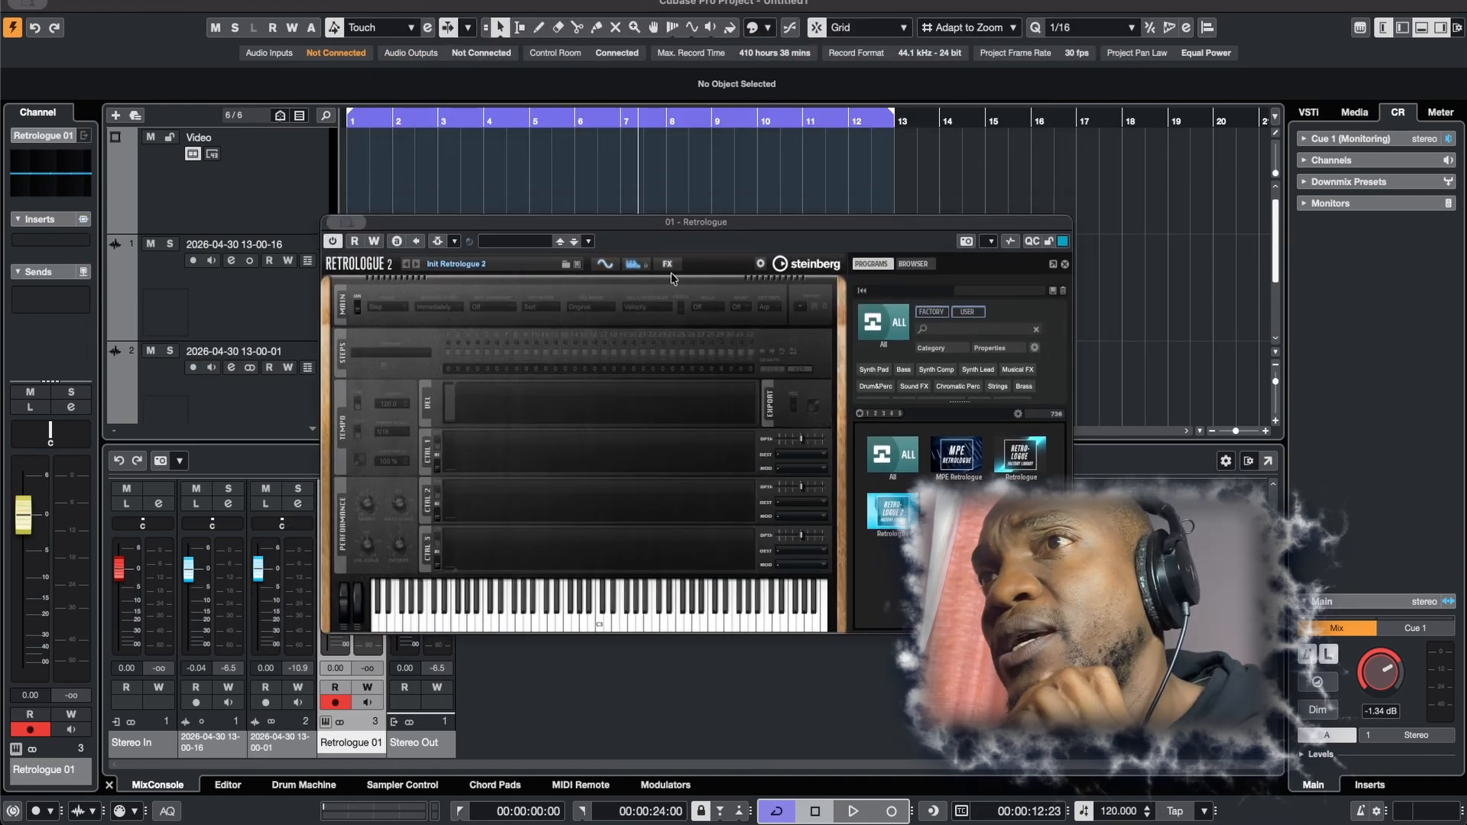
{"action": "left_click", "coordinate": [358, 306]}
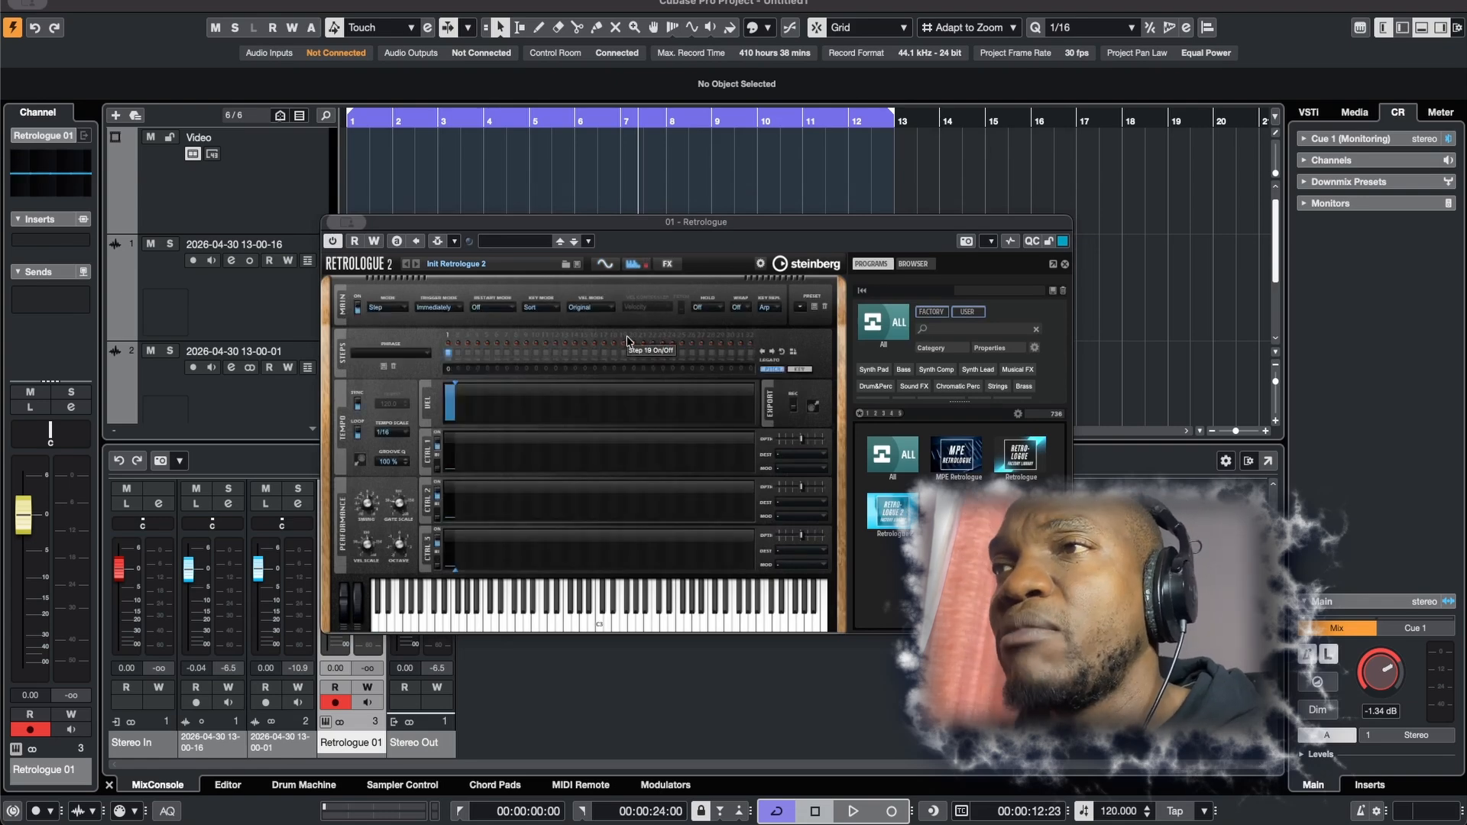
Return to Retrologue's synth page and examine the instrument's preset load and save options and its preset browser
{"action": "left_click", "coordinate": [604, 263]}
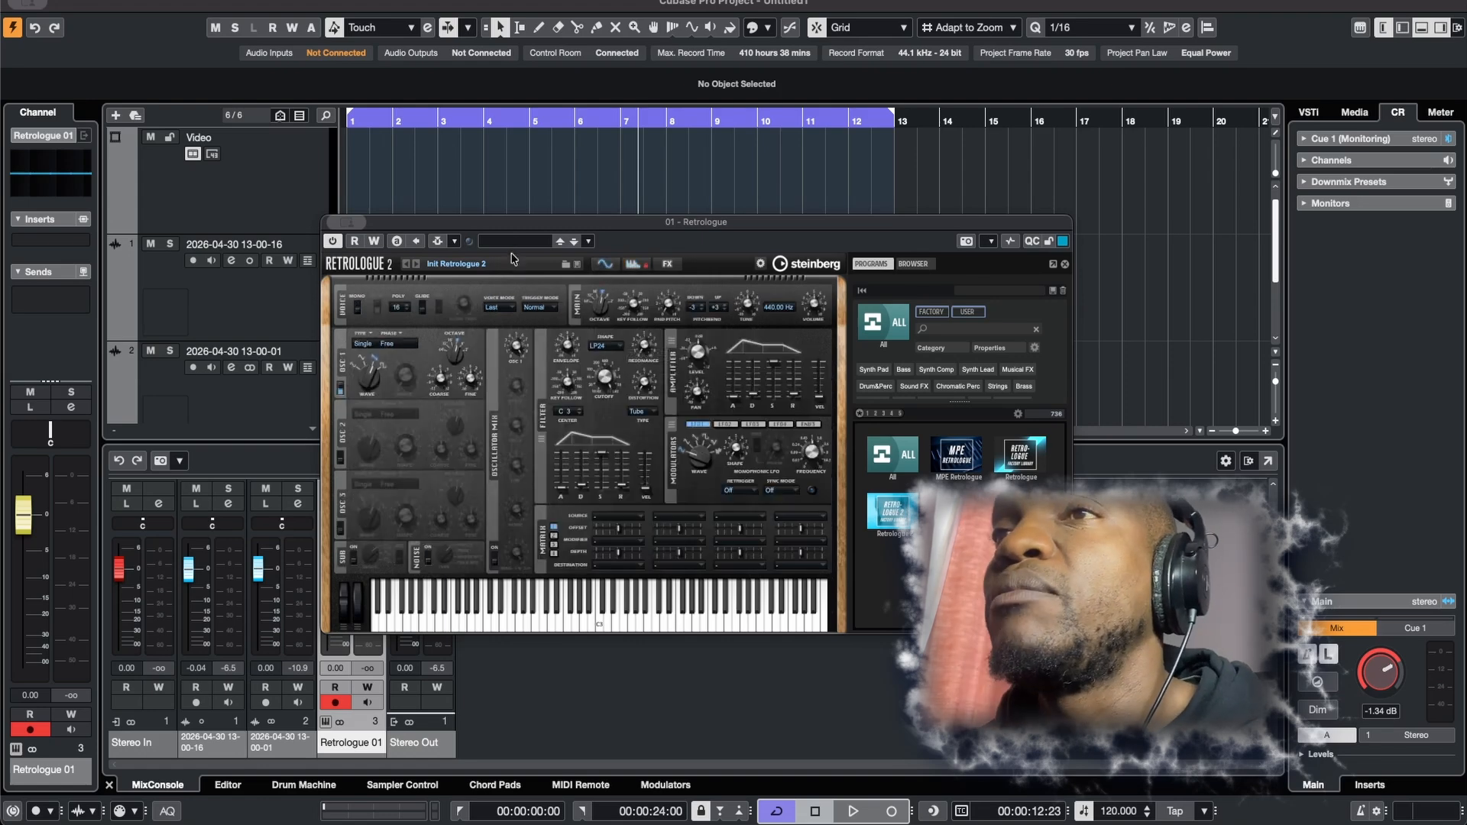
{"action": "right_click", "coordinate": [625, 242]}
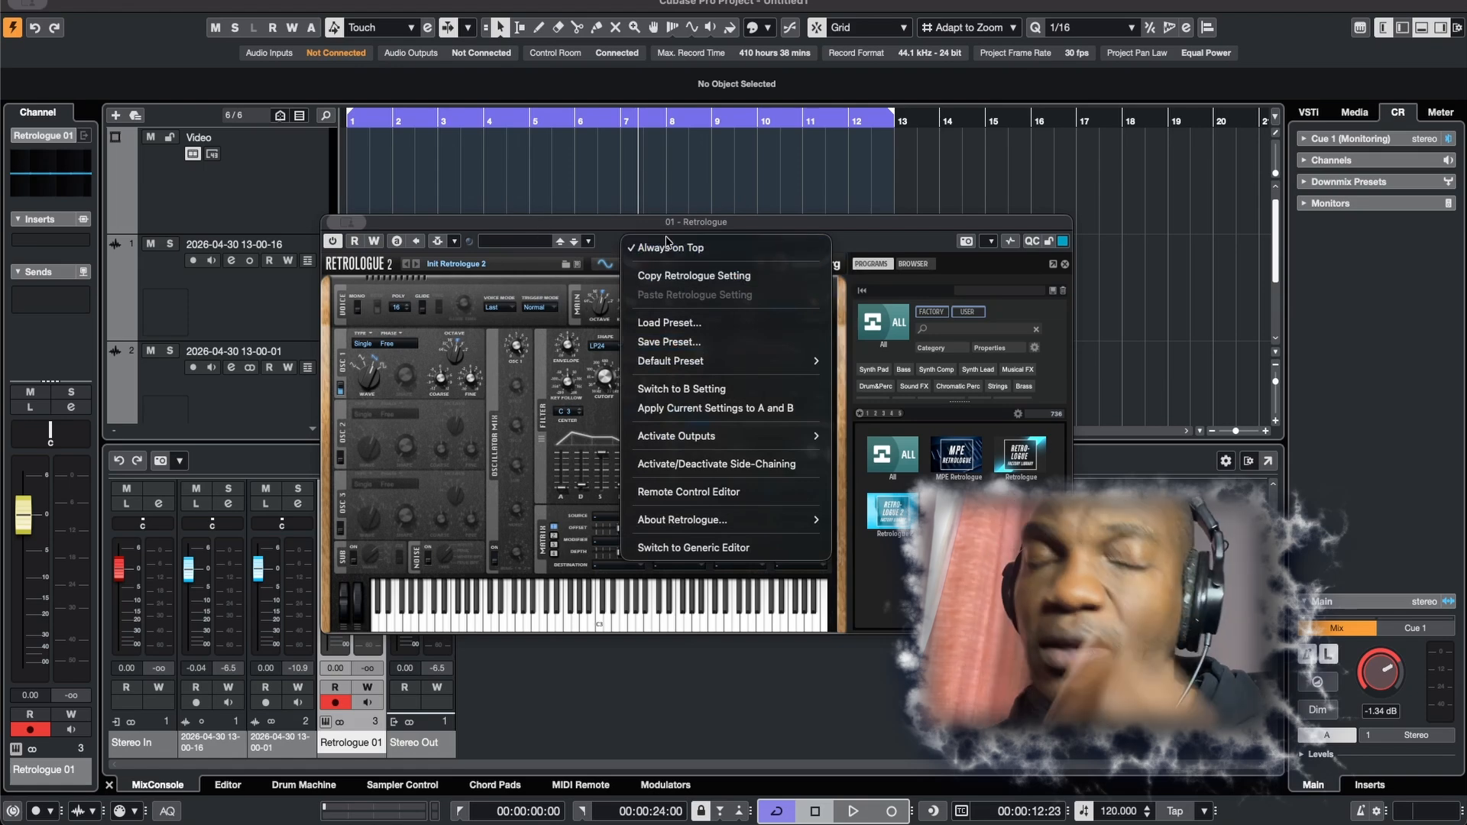
{"action": "left_click", "coordinate": [511, 225]}
{"action": "left_click", "coordinate": [517, 244]}
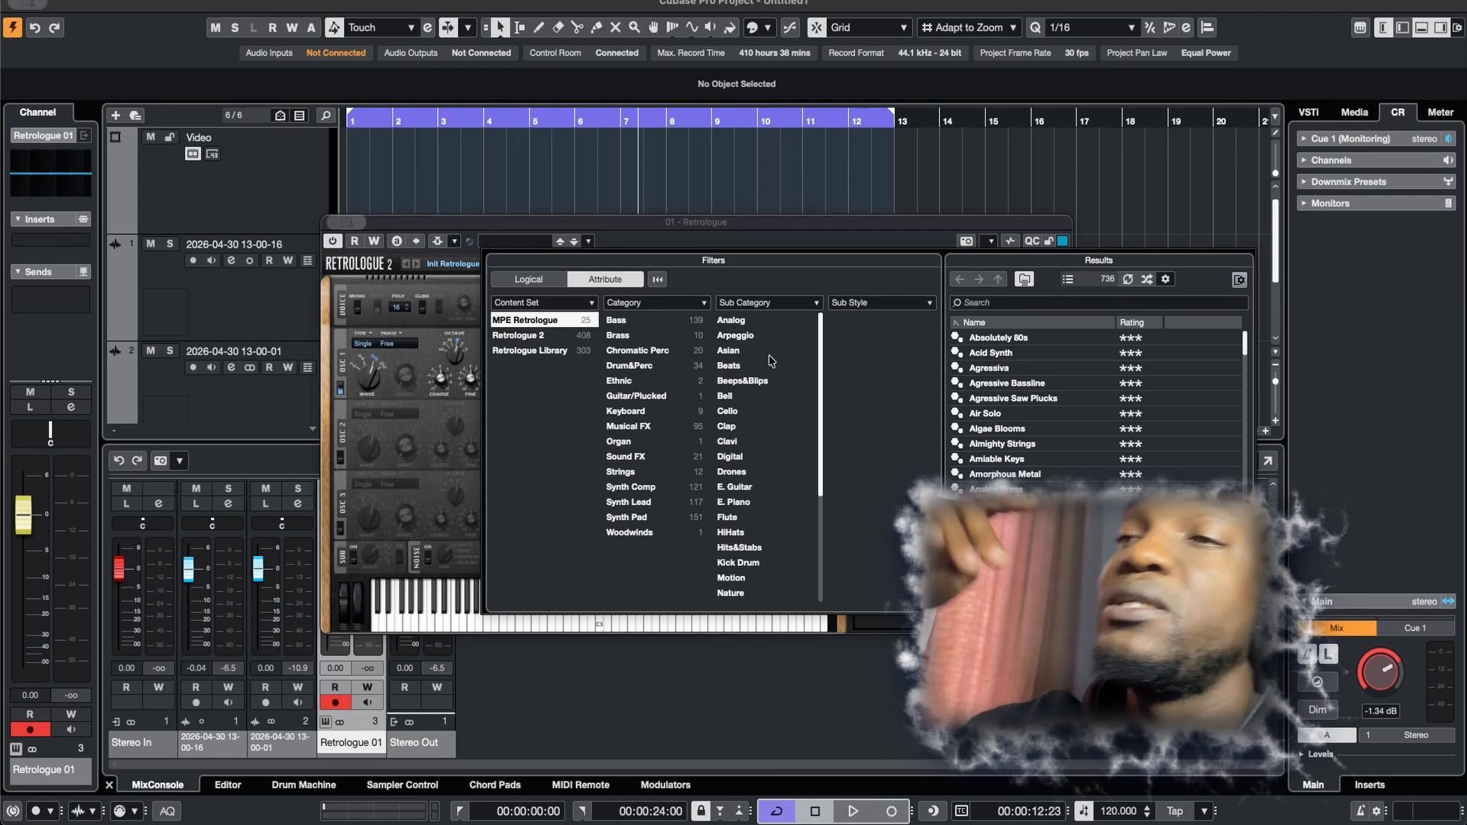
{"action": "left_click", "coordinate": [404, 320]}
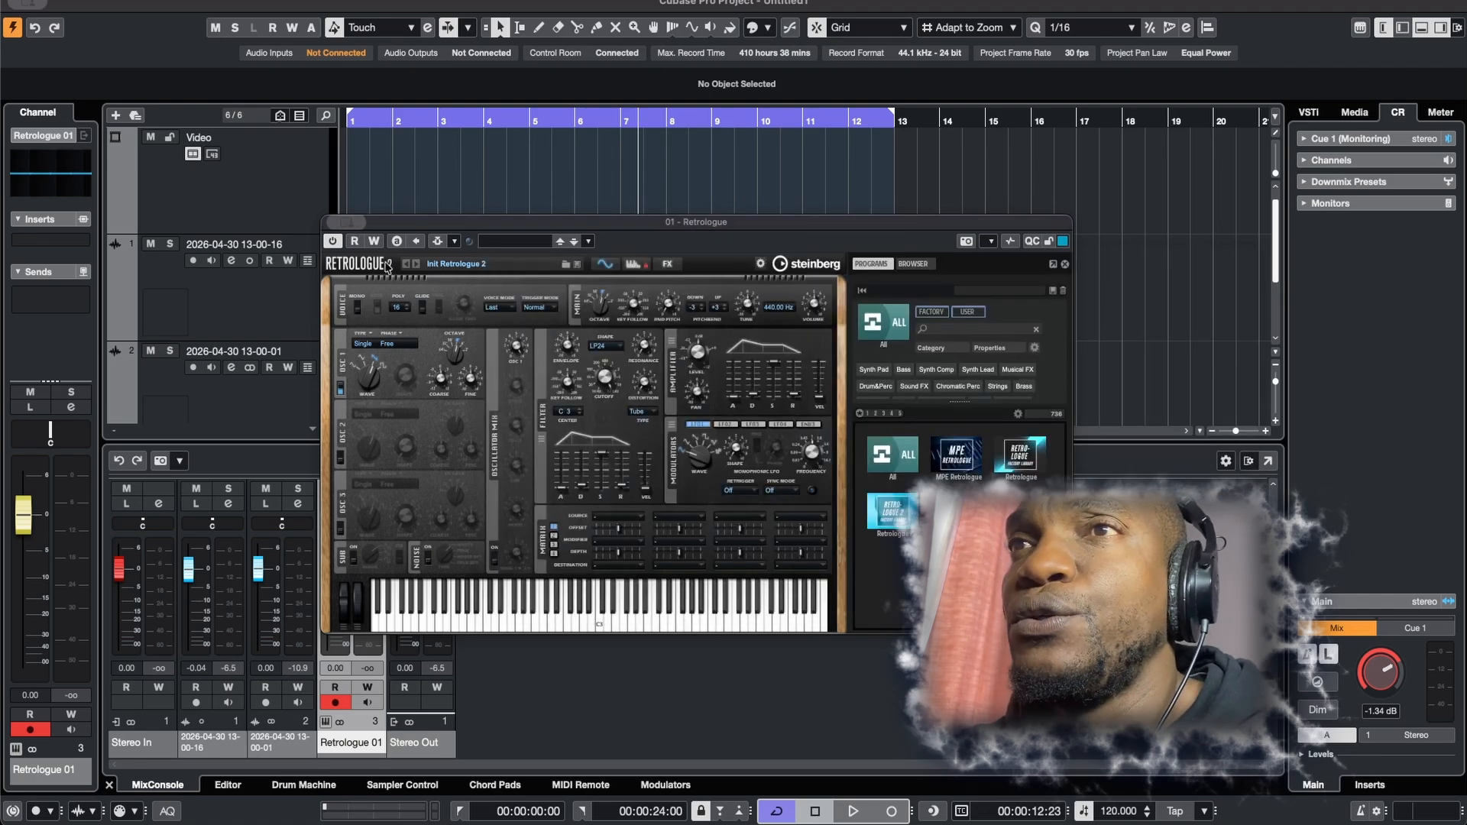
Close the Retrologue instrument window and bring the Retrologue 01 track into view in the project
{"action": "key", "text": "Escape"}
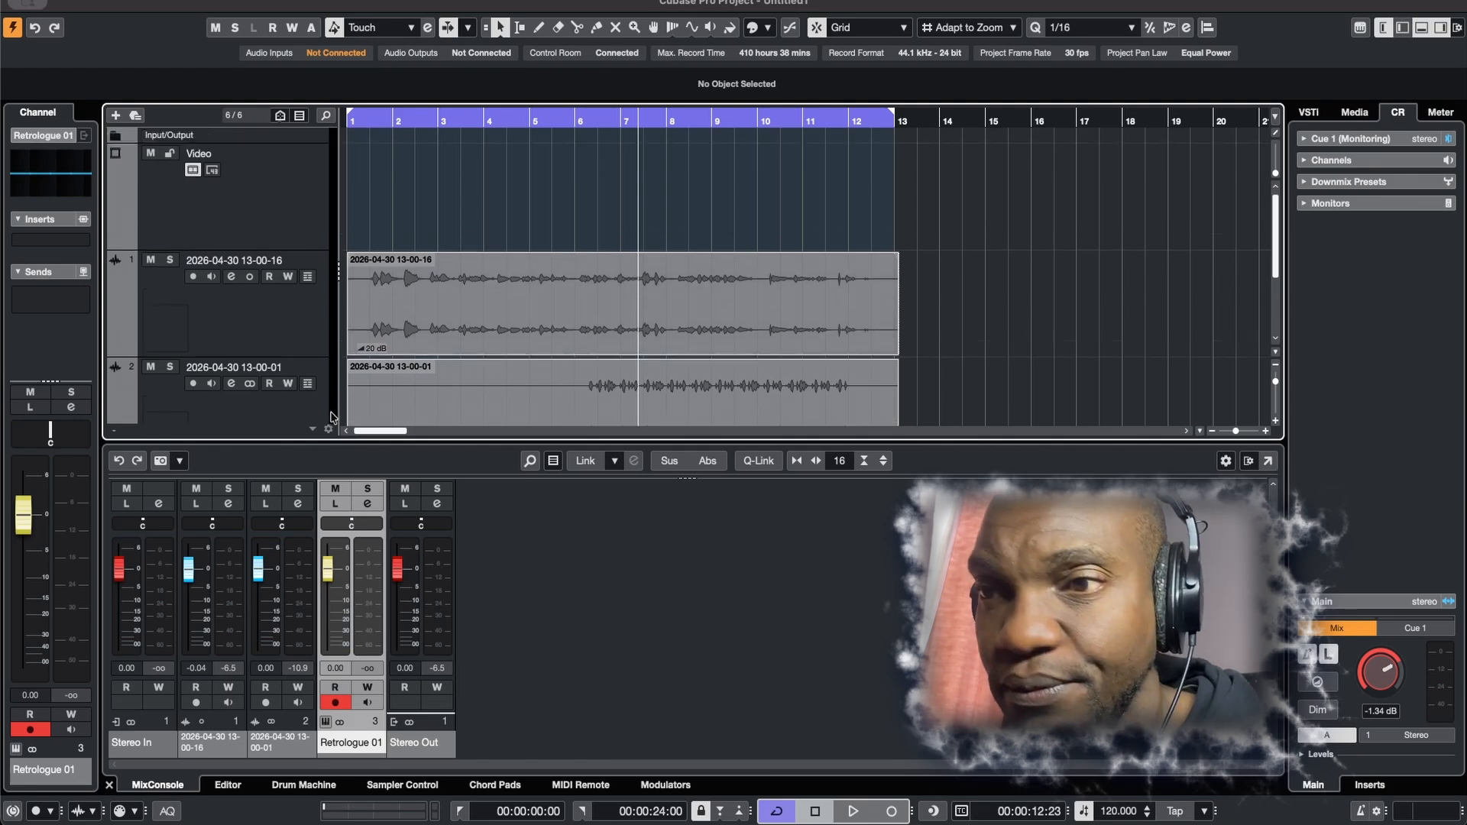
{"action": "scroll", "coordinate": [342, 394], "scroll_direction": "down", "scroll_amount": 3}
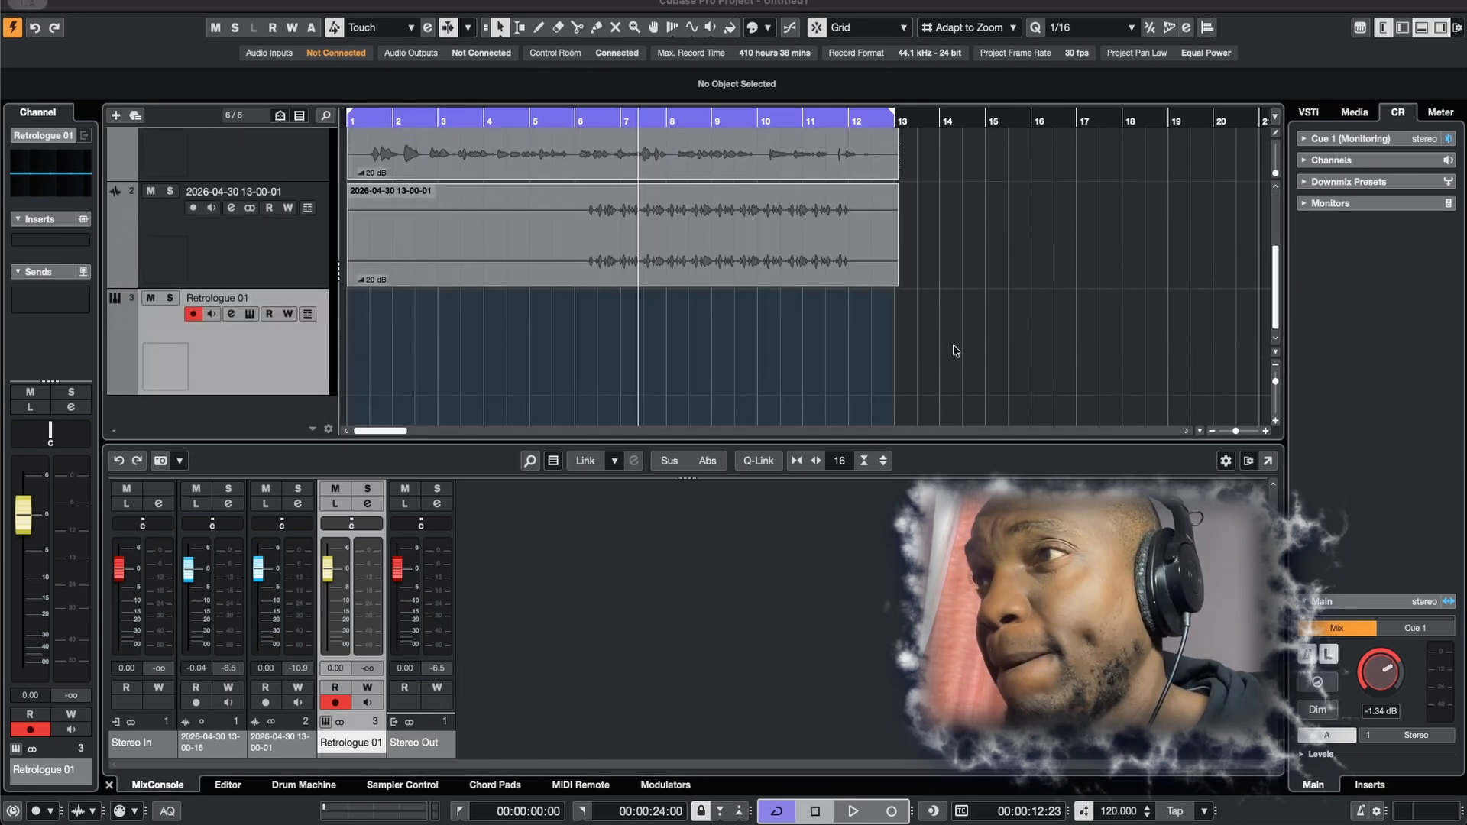